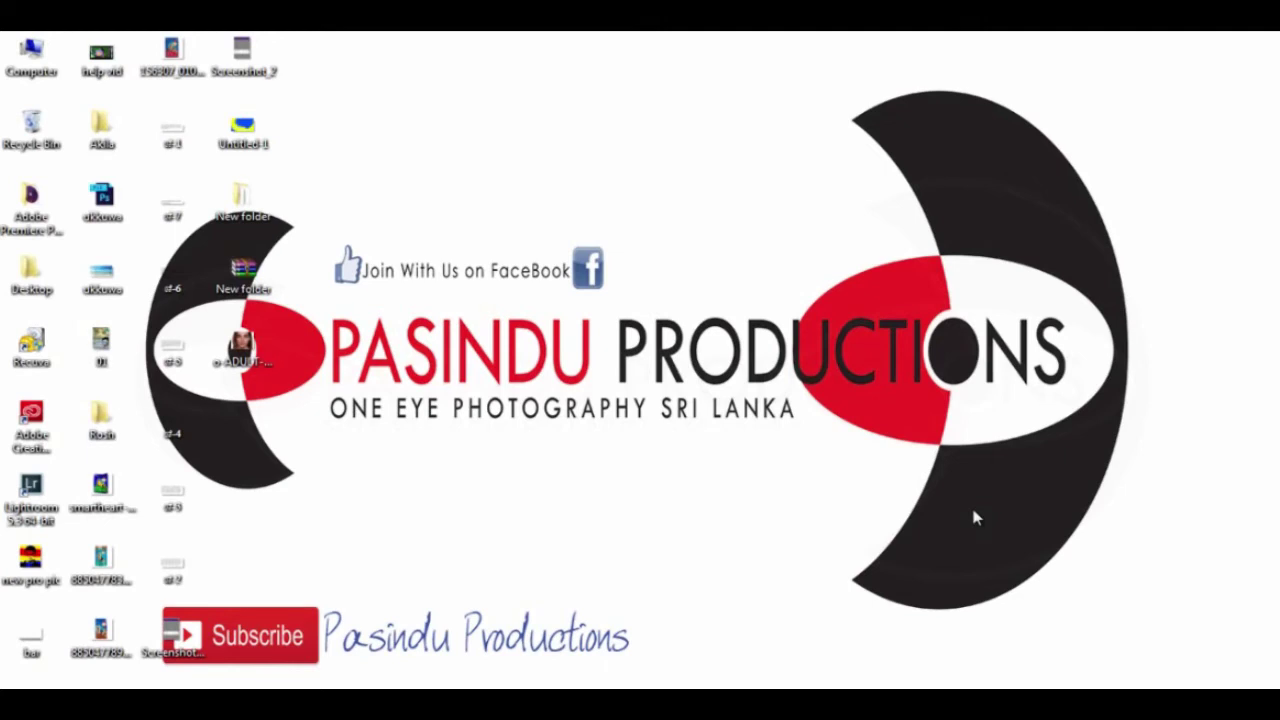
# - Open the o-ADULT-ACNE-facebook photo from the desktop in Windows Photo Viewer
pyautogui.doubleClick(242, 348)
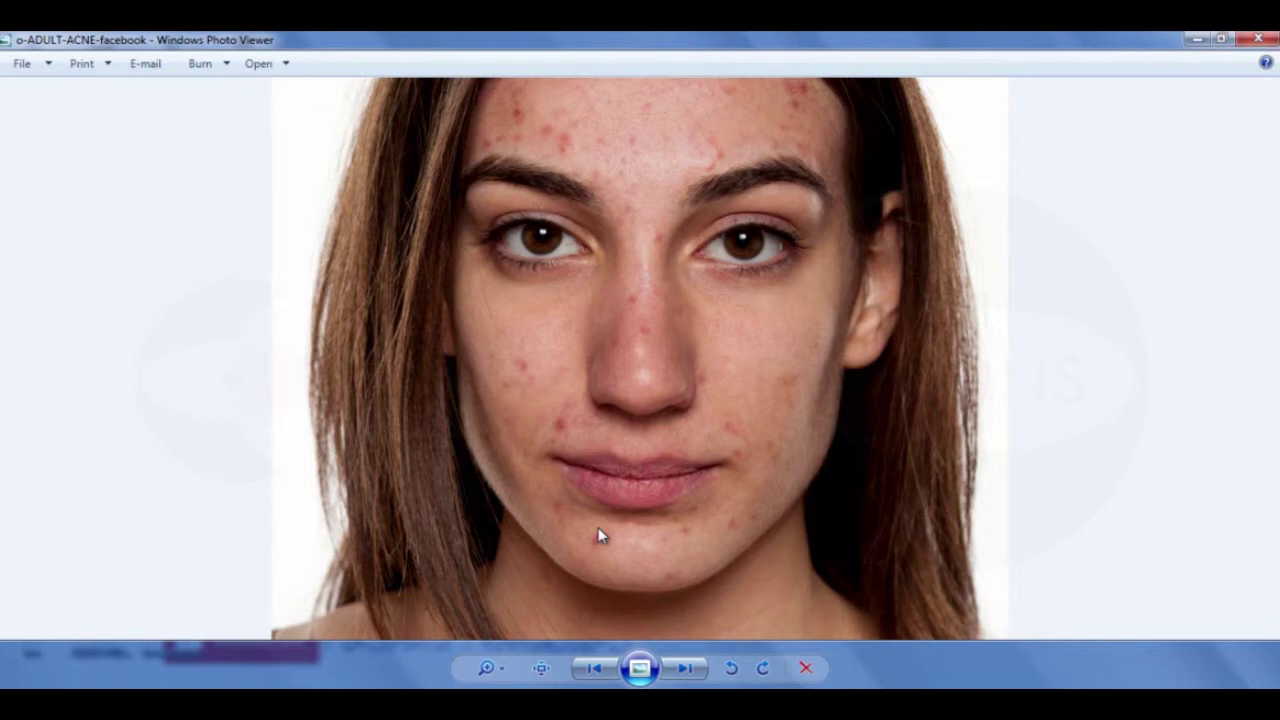
# - Send the acne portrait from Photo Viewer's Open list to Adobe Photoshop
pyautogui.click(284, 65)
pyautogui.click(300, 108)
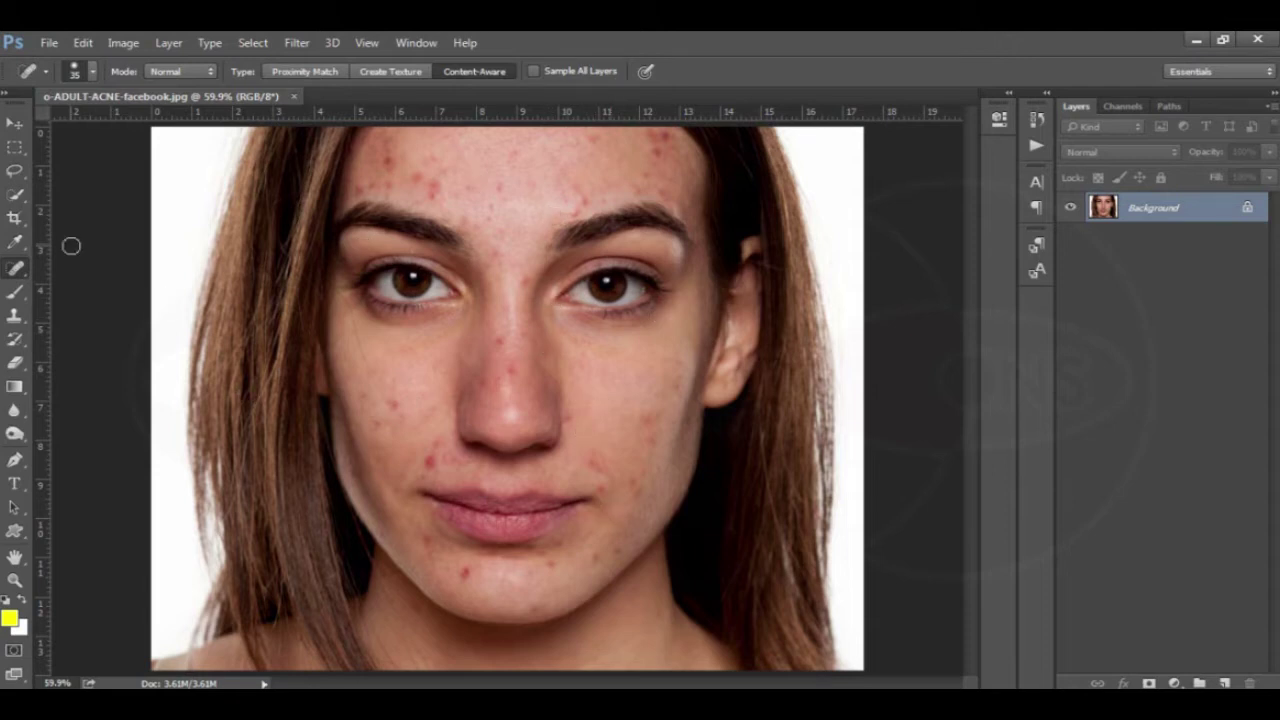
# - Quick-select the face skin from forehead to chin, subtracting the left-side hair and right ear
pyautogui.click(17, 199)
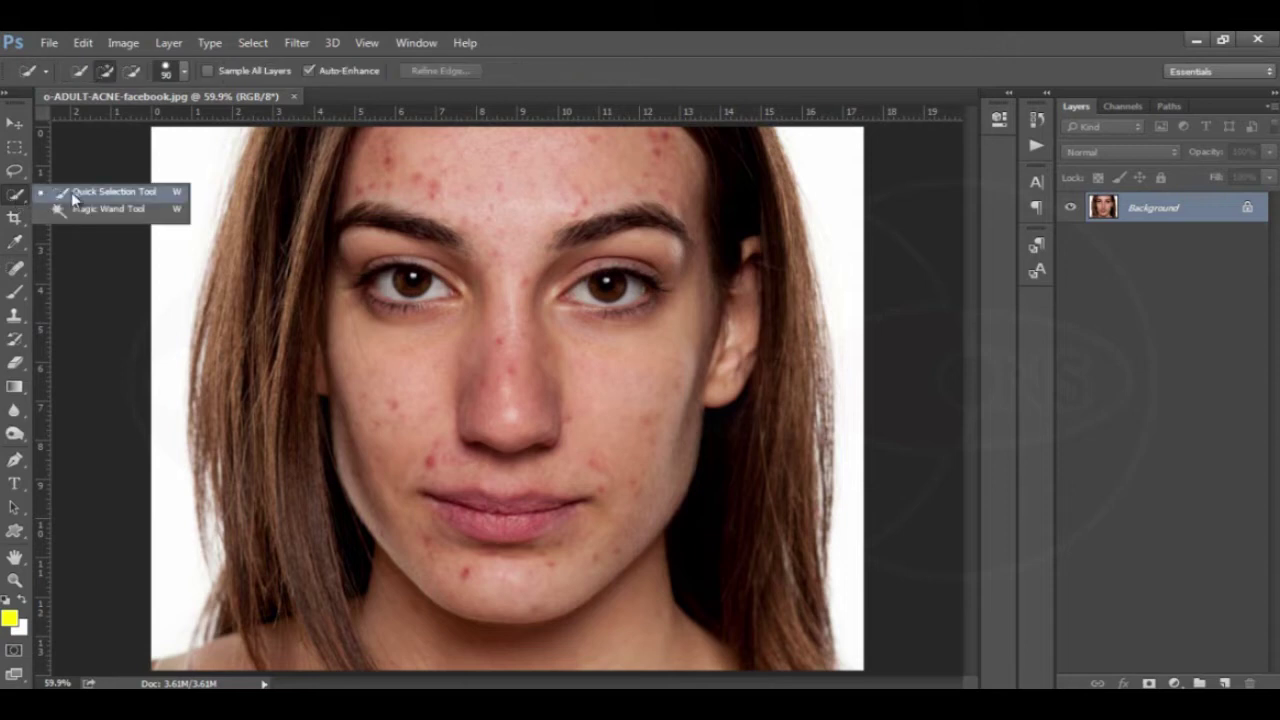
pyautogui.click(73, 199)
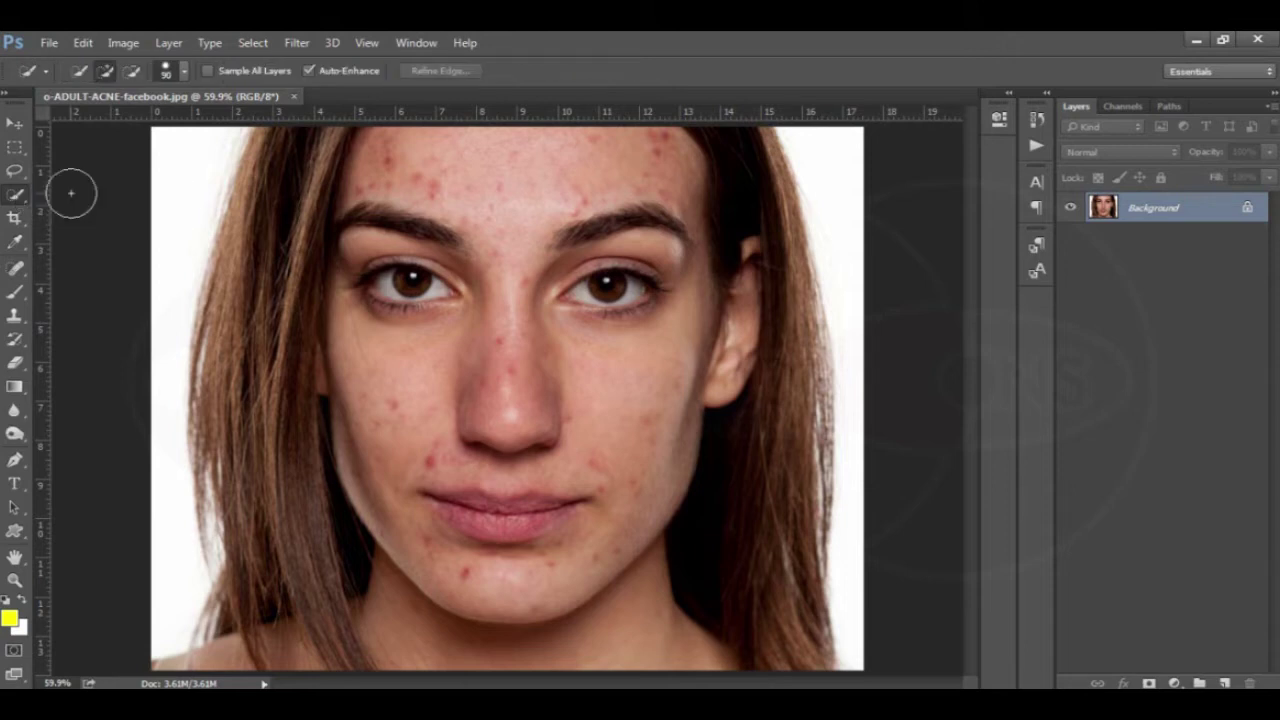
pyautogui.moveTo(396, 360)
pyautogui.mouseDown()
pyautogui.moveTo(400, 170)
pyautogui.moveTo(623, 137)
pyautogui.moveTo(682, 217)
pyautogui.moveTo(666, 371)
pyautogui.mouseUp()
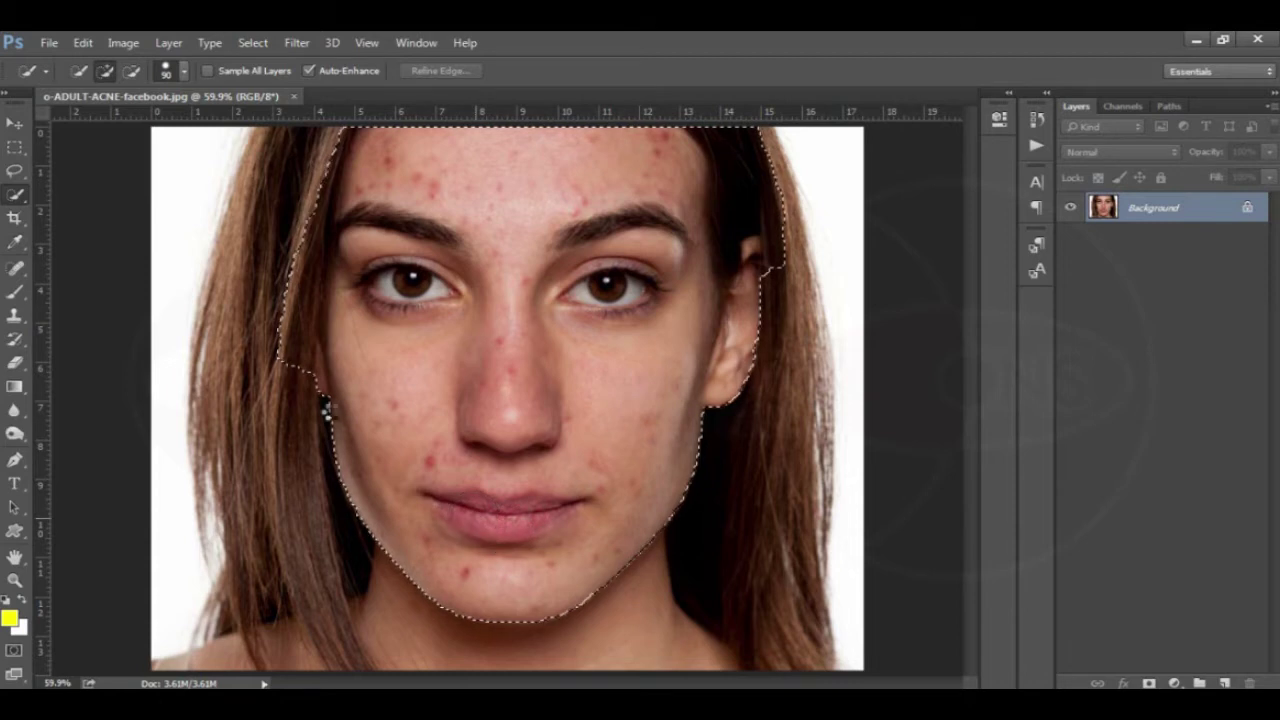
pyautogui.moveTo(473, 518); pyautogui.dragTo(310, 400)
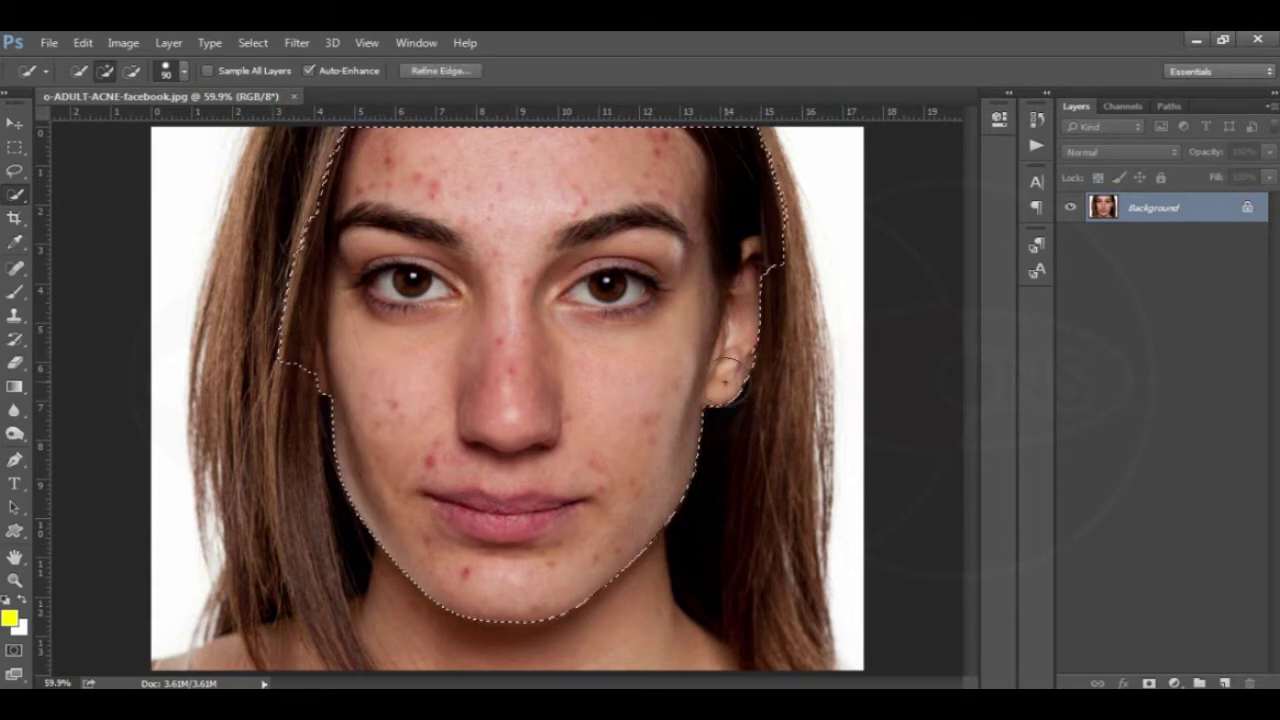
pyautogui.press('alt')
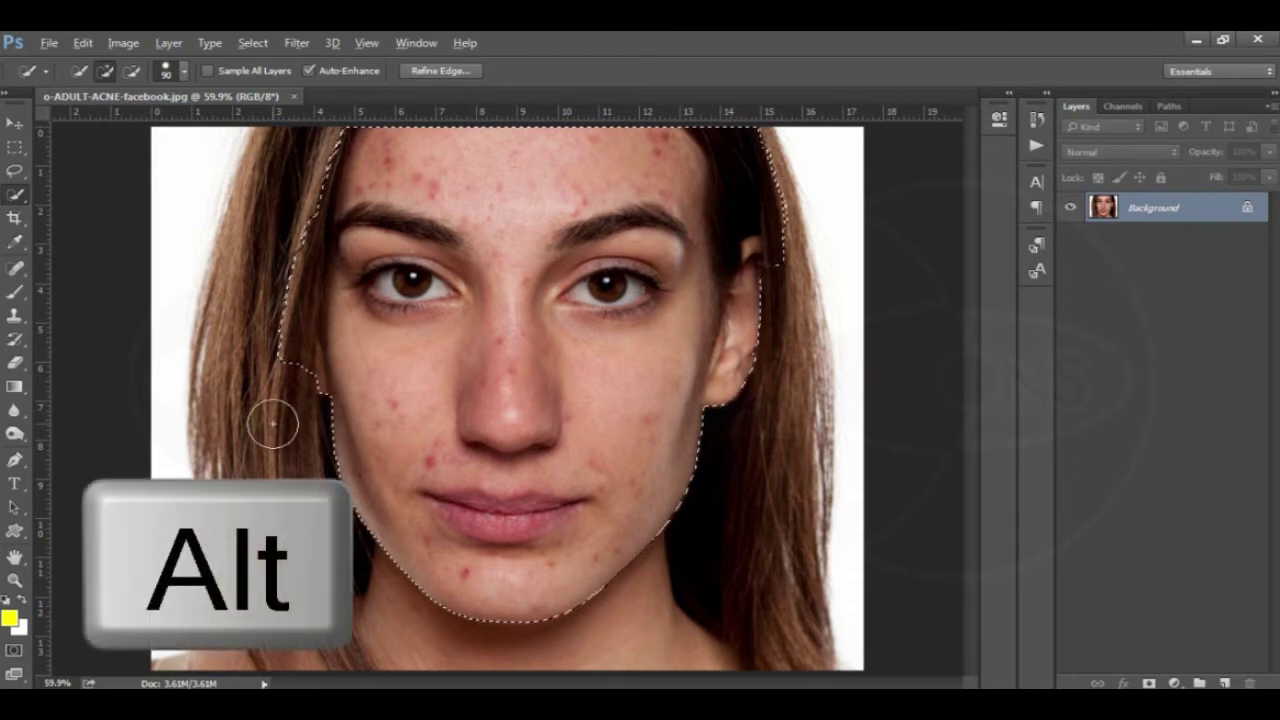
pyautogui.press('alt')
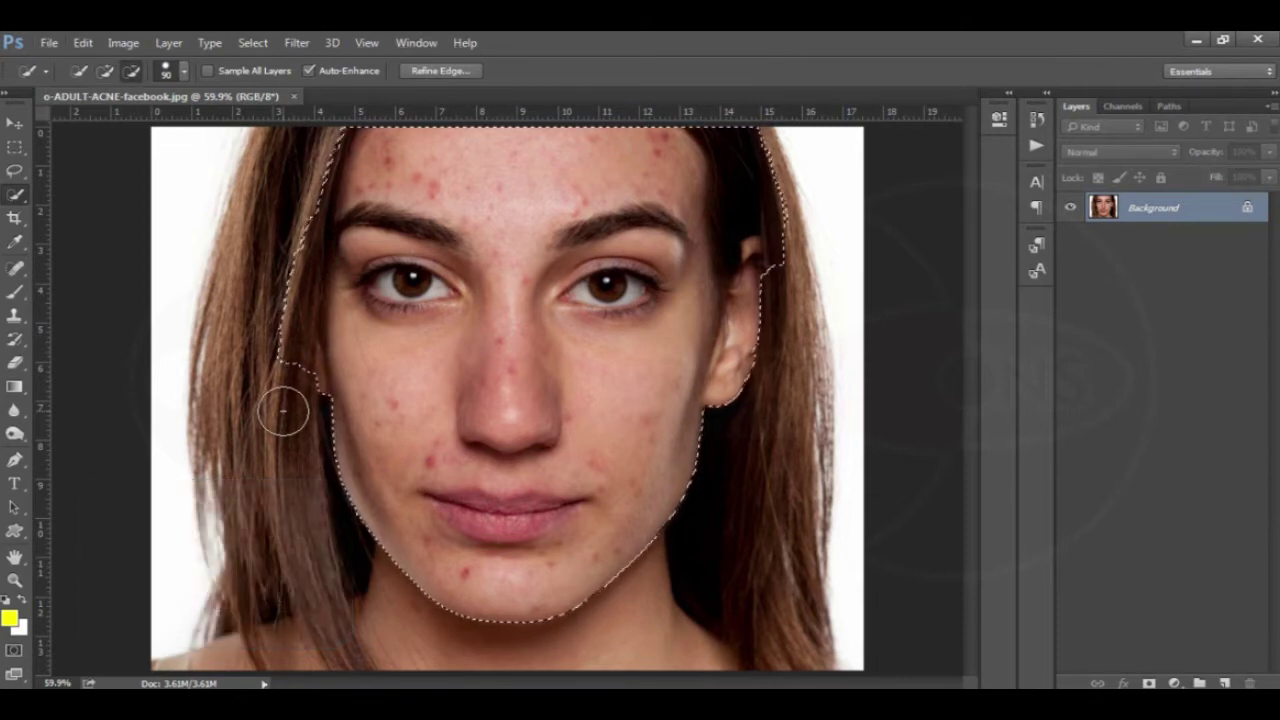
pyautogui.moveTo(284, 410); pyautogui.dragTo(297, 183)
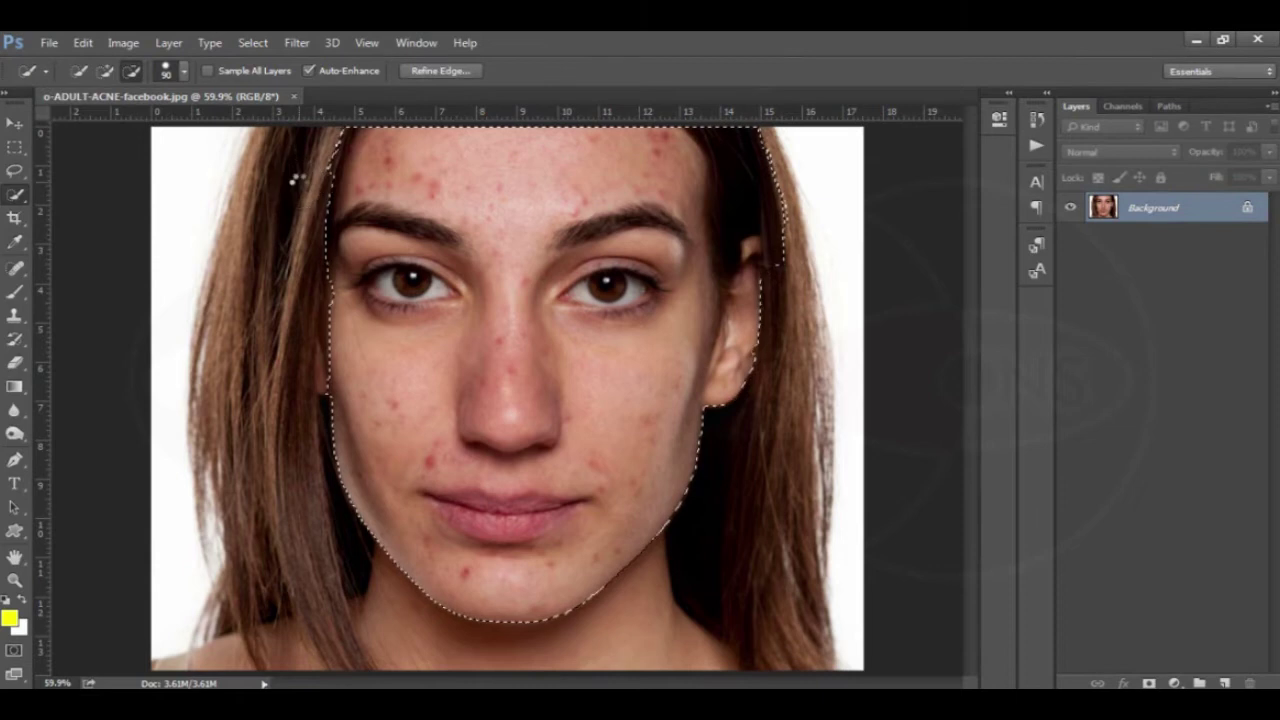
pyautogui.moveTo(760, 385)
pyautogui.mouseDown()
pyautogui.moveTo(737, 414)
pyautogui.moveTo(757, 371)
pyautogui.moveTo(760, 223)
pyautogui.mouseUp()
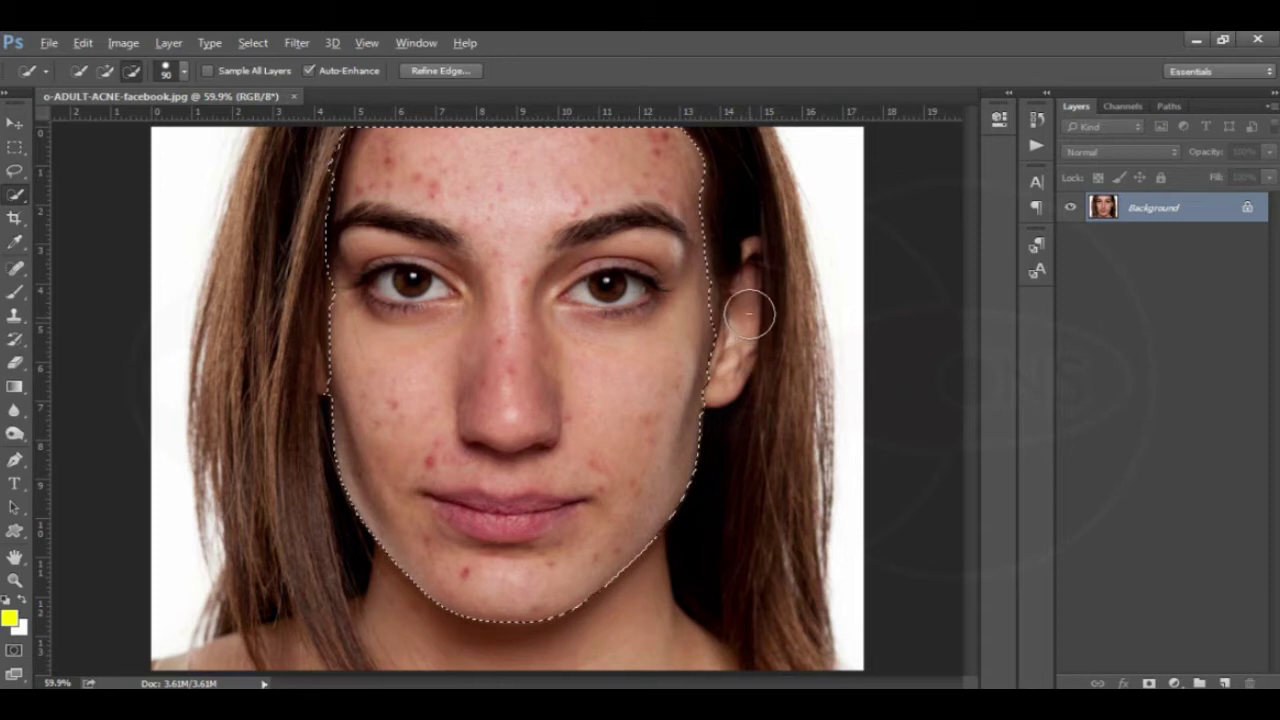
pyautogui.press('alt')
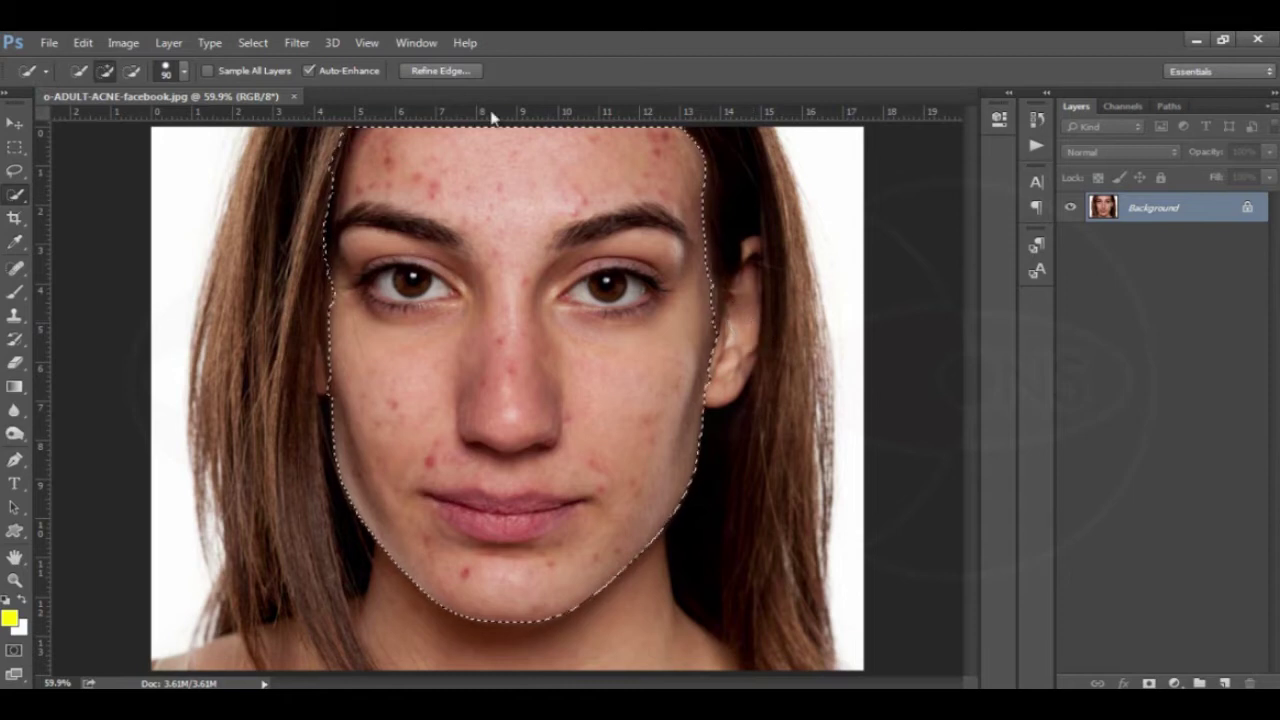
# - Refine the face selection edge with 1.0 px feather and hair refinement, output to New Layer with Layer Mask
pyautogui.click(261, 44)
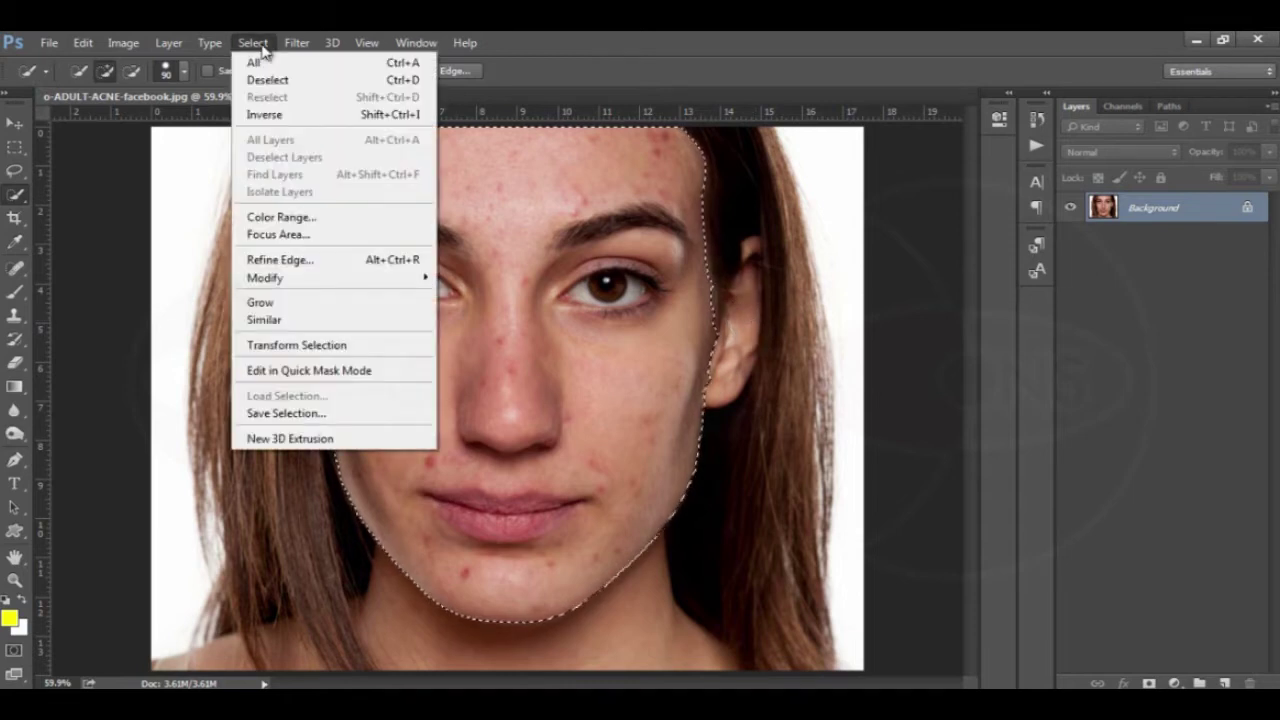
pyautogui.click(331, 261)
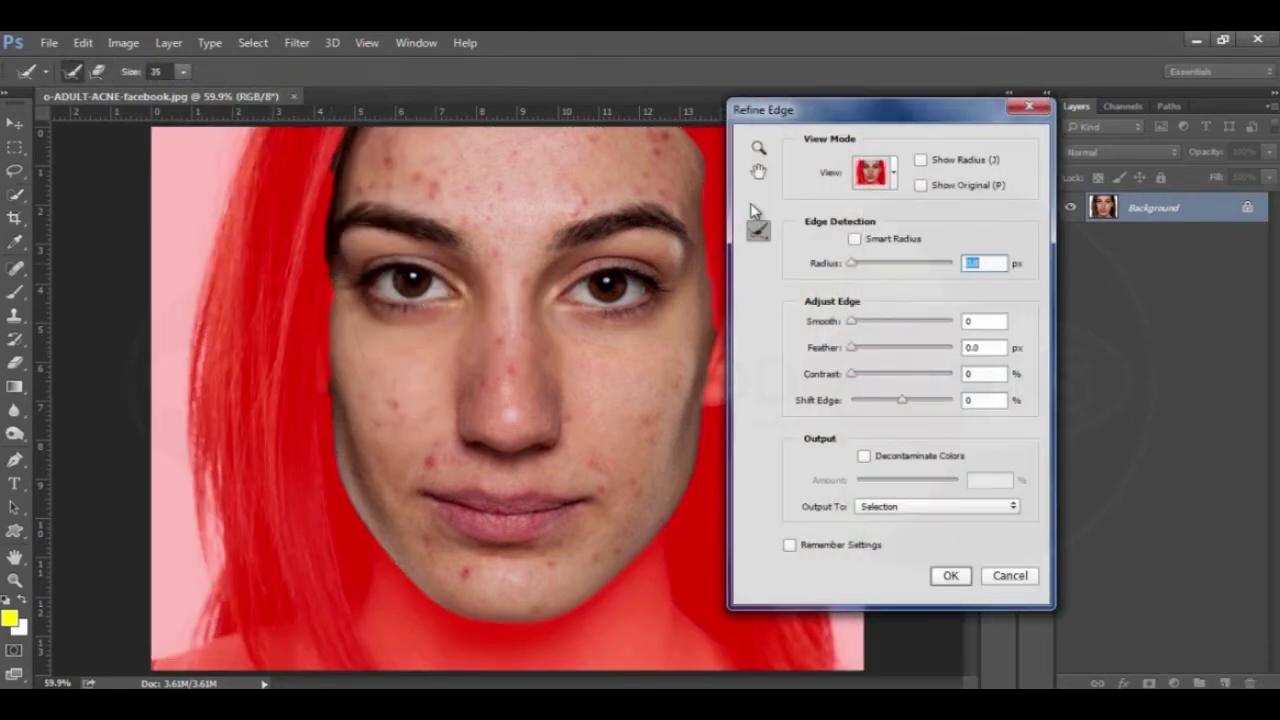
pyautogui.moveTo(817, 116); pyautogui.dragTo(857, 108)
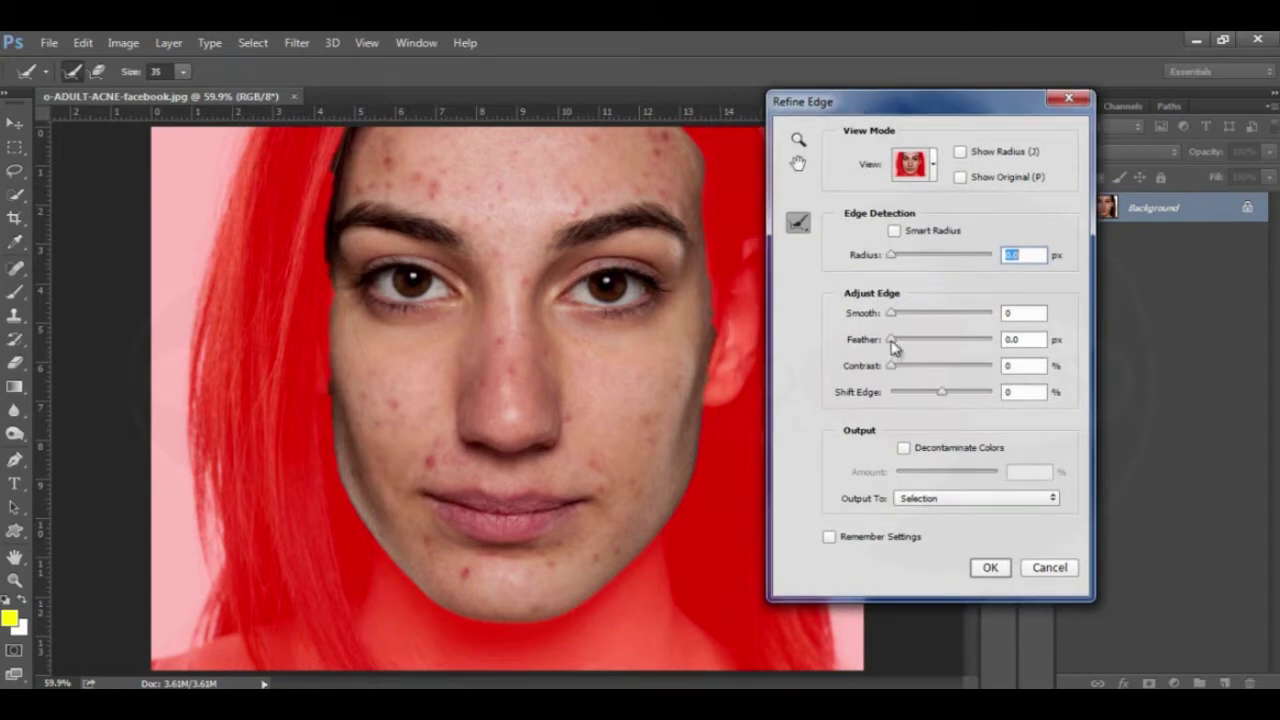
pyautogui.moveTo(893, 344); pyautogui.dragTo(898, 346)
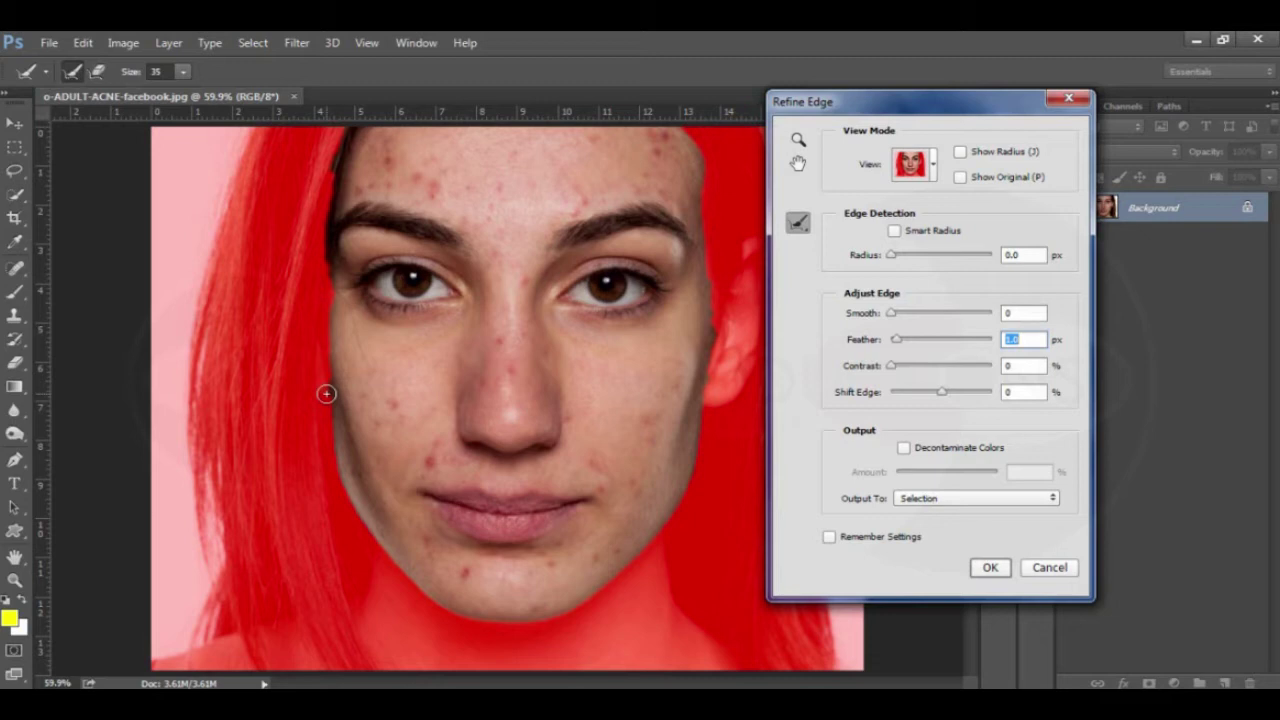
pyautogui.moveTo(327, 393); pyautogui.dragTo(335, 168)
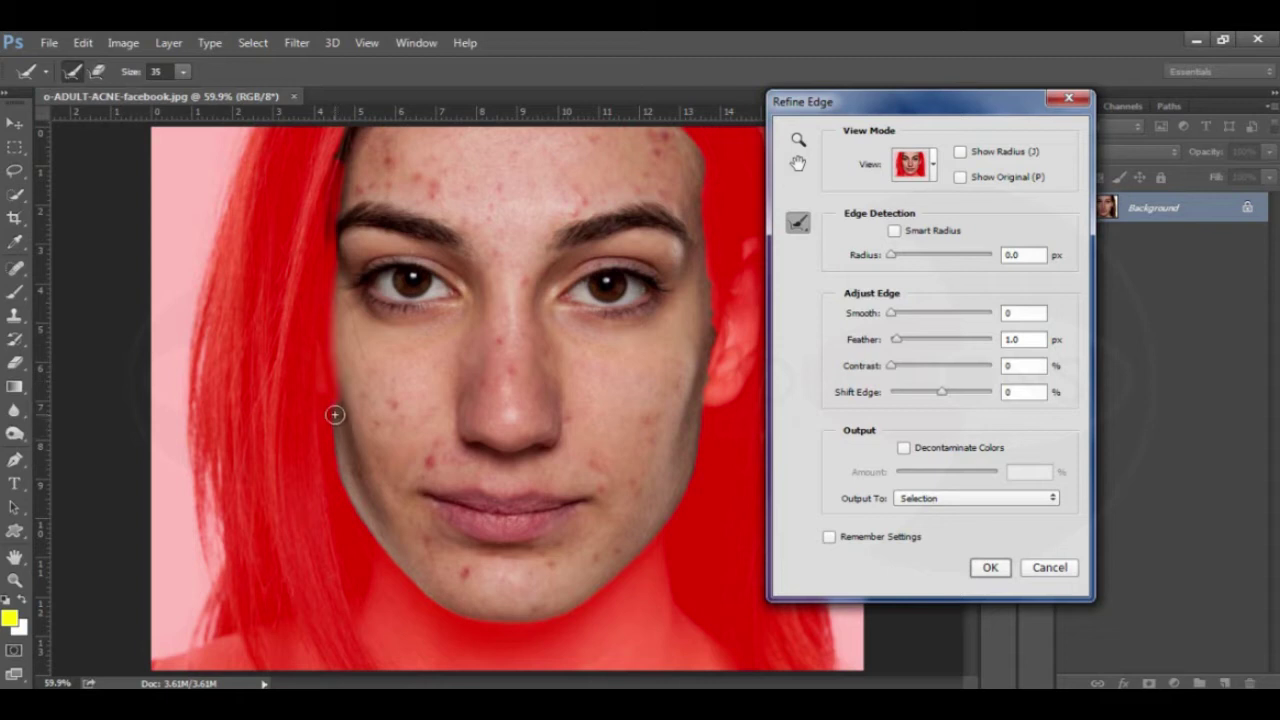
pyautogui.moveTo(333, 420)
pyautogui.mouseDown()
pyautogui.moveTo(363, 520)
pyautogui.moveTo(466, 612)
pyautogui.moveTo(557, 609)
pyautogui.moveTo(600, 580)
pyautogui.moveTo(677, 497)
pyautogui.moveTo(697, 417)
pyautogui.moveTo(708, 277)
pyautogui.moveTo(685, 148)
pyautogui.mouseUp()
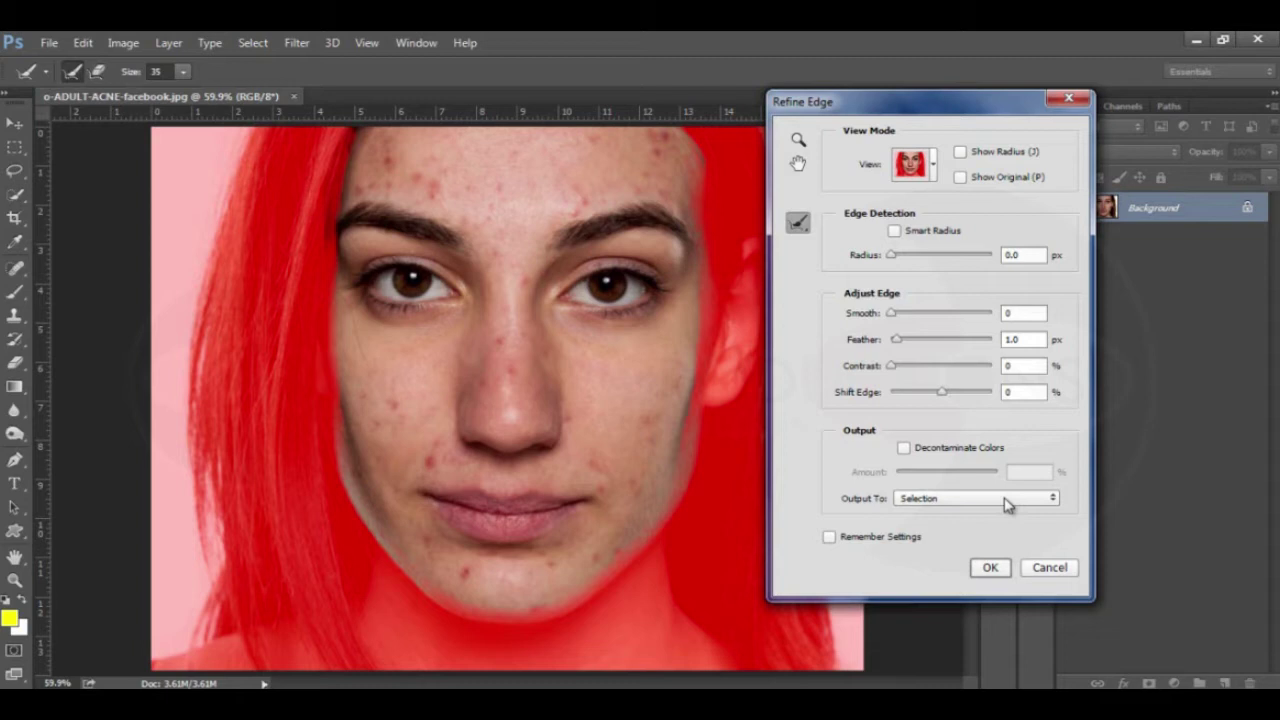
pyautogui.click(1038, 505)
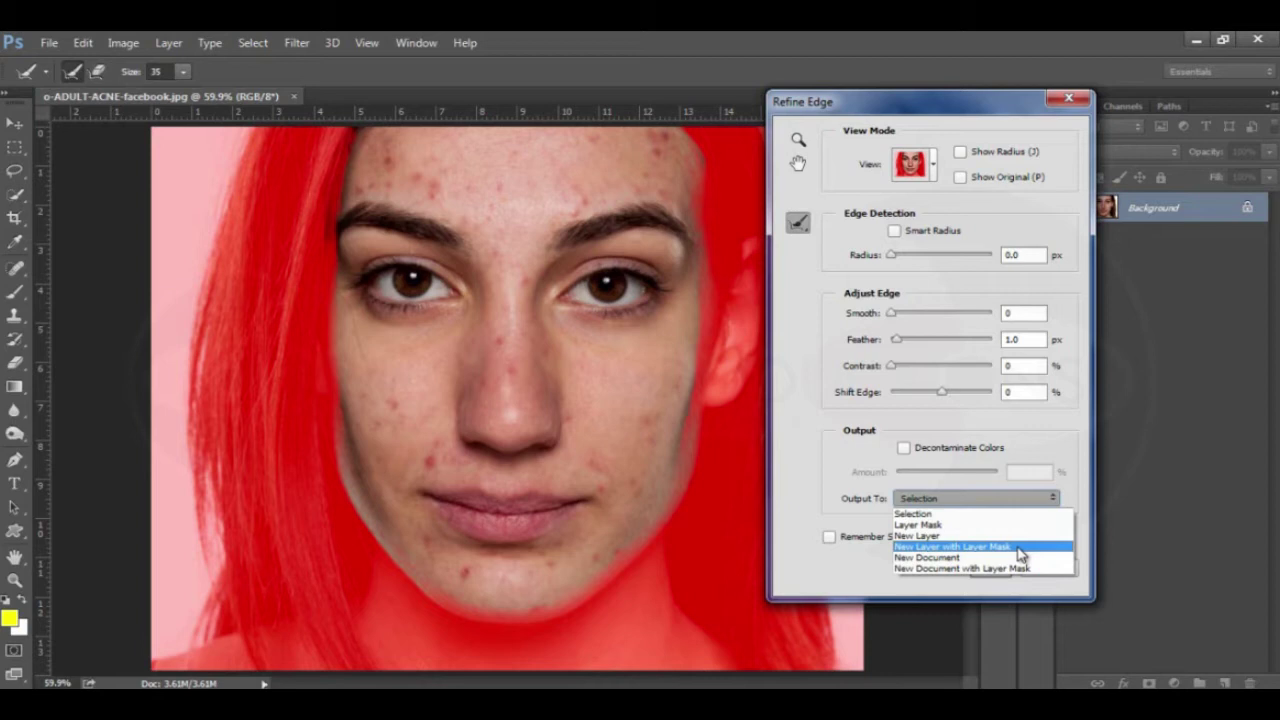
pyautogui.click(1020, 547)
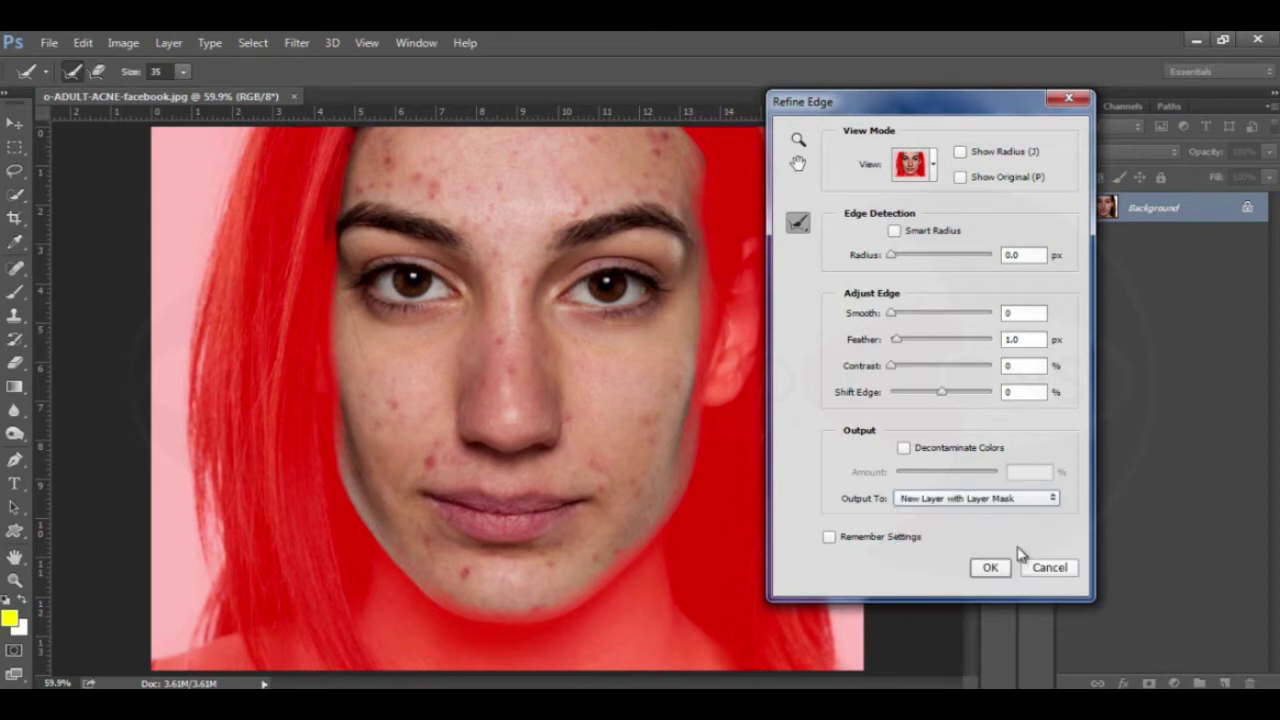
pyautogui.click(989, 566)
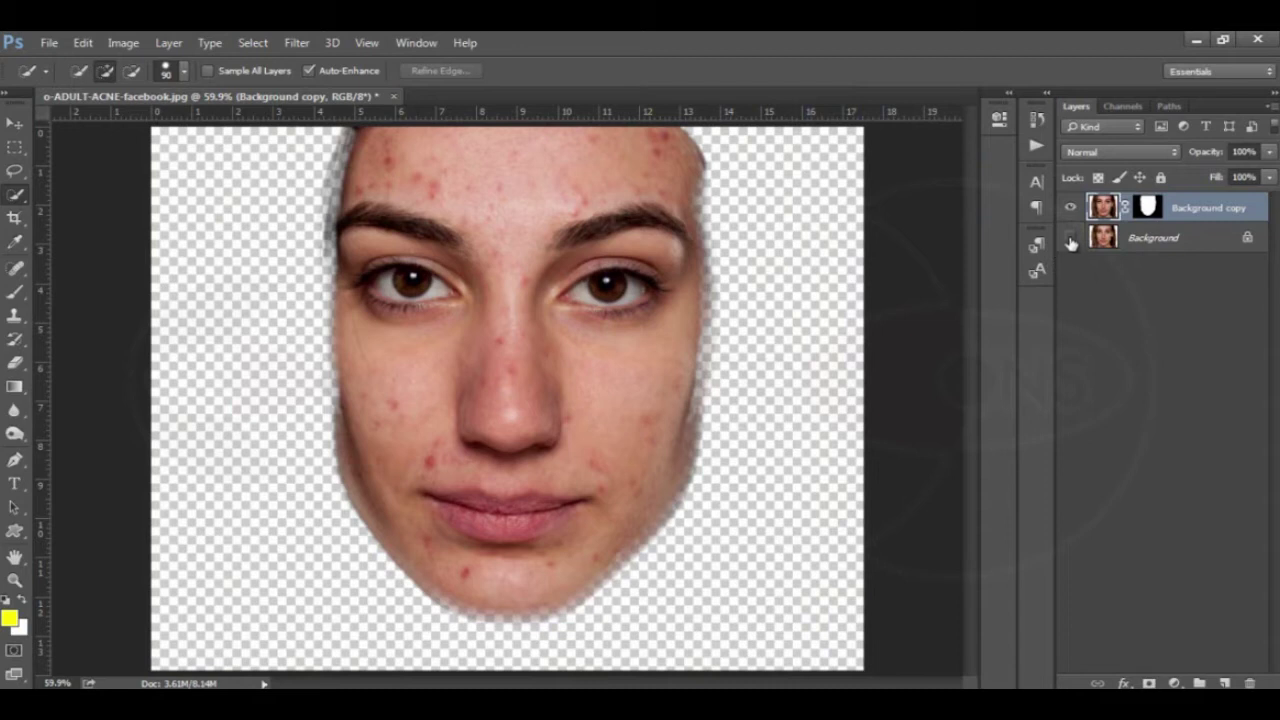
# - Make the original Background layer visible again beneath the masked face copy
pyautogui.click(1070, 238)
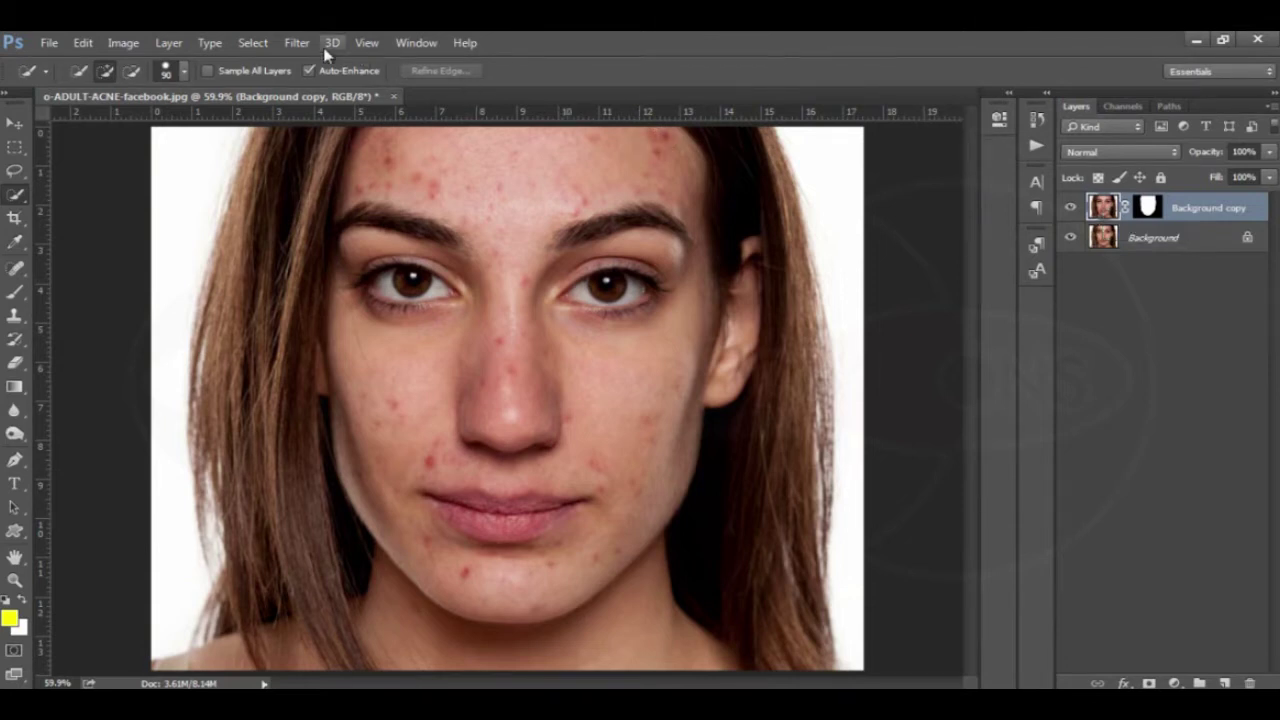
pyautogui.click(296, 44)
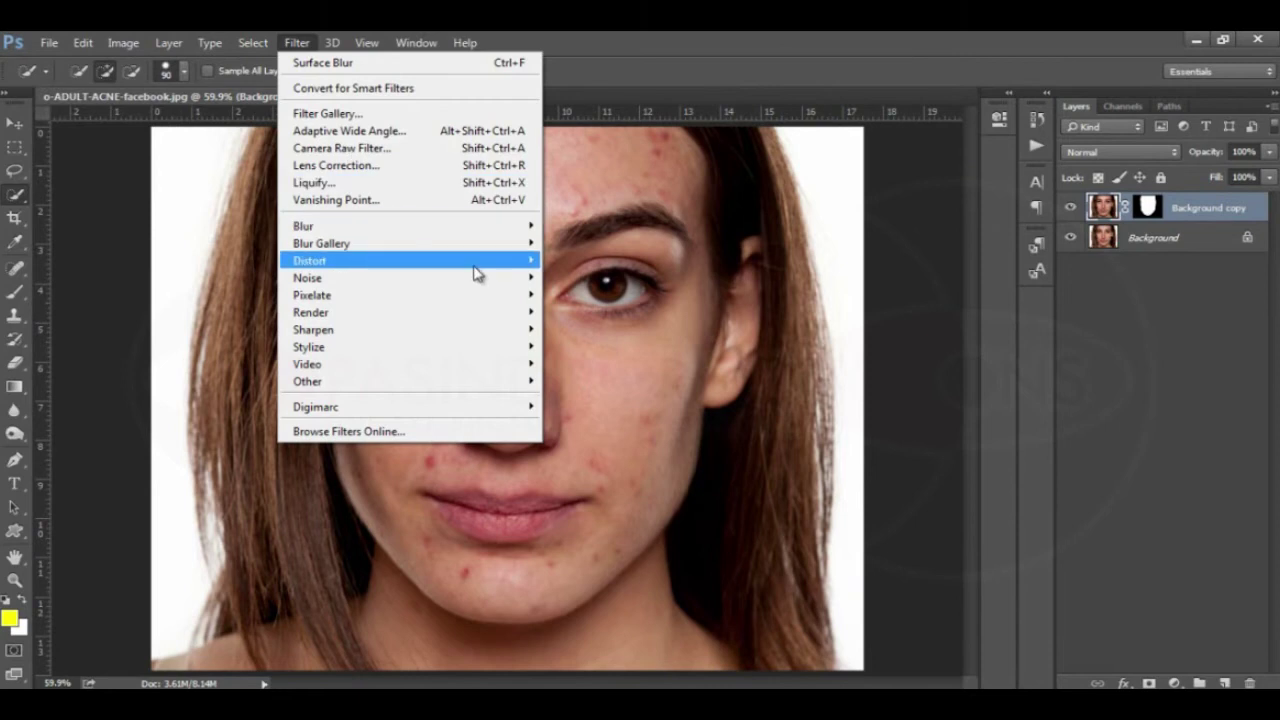
pyautogui.moveTo(303, 226)
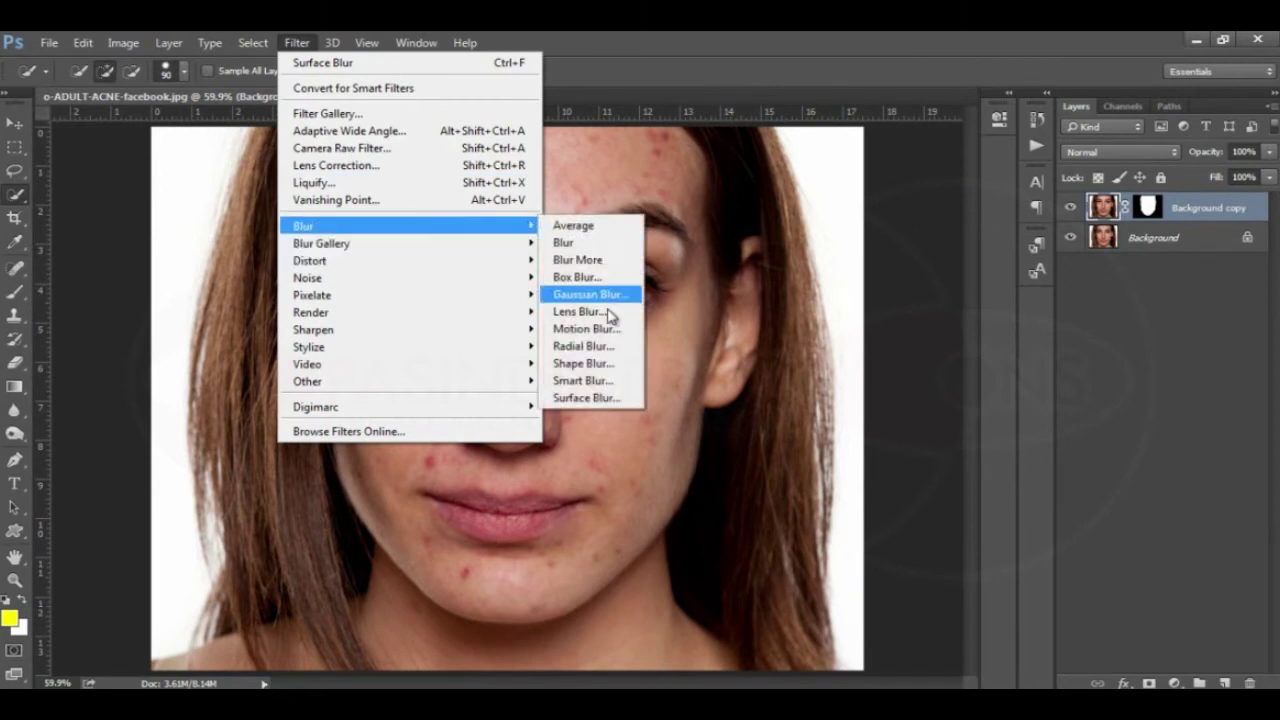
# - Apply Surface Blur to the face layer at about Radius 31 and Threshold 19
pyautogui.click(600, 397)
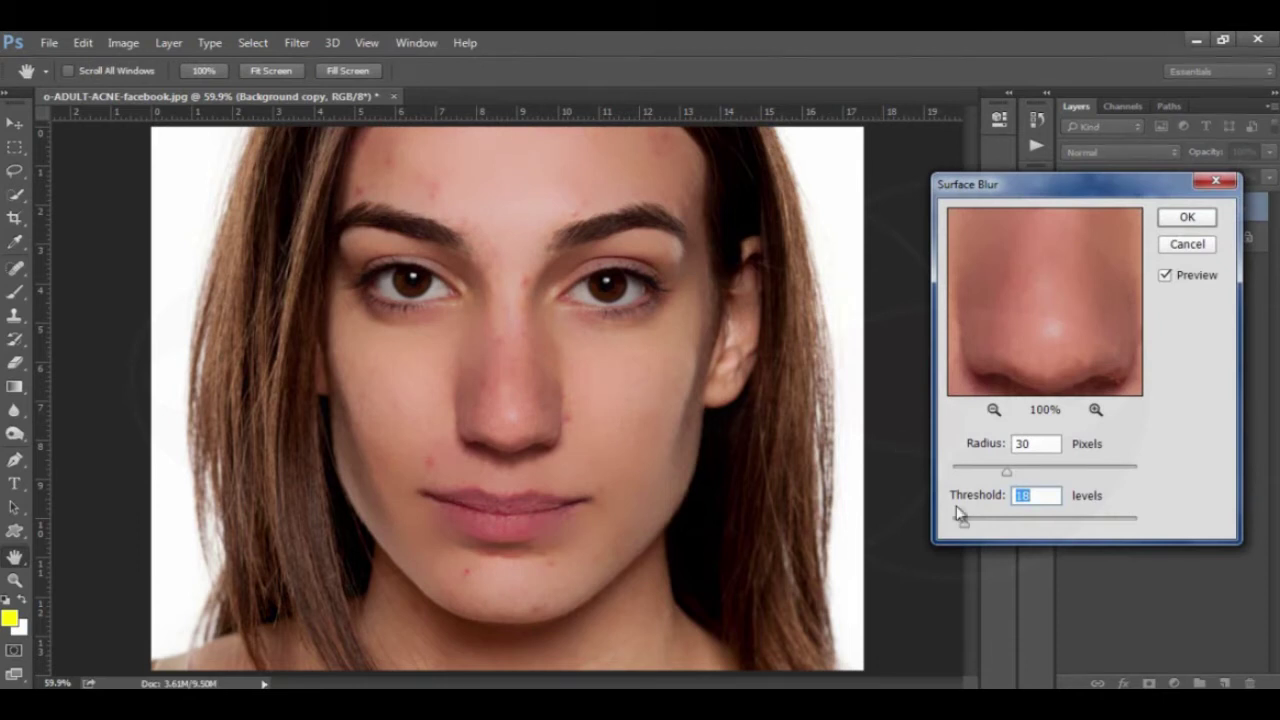
pyautogui.moveTo(1006, 471); pyautogui.dragTo(979, 474)
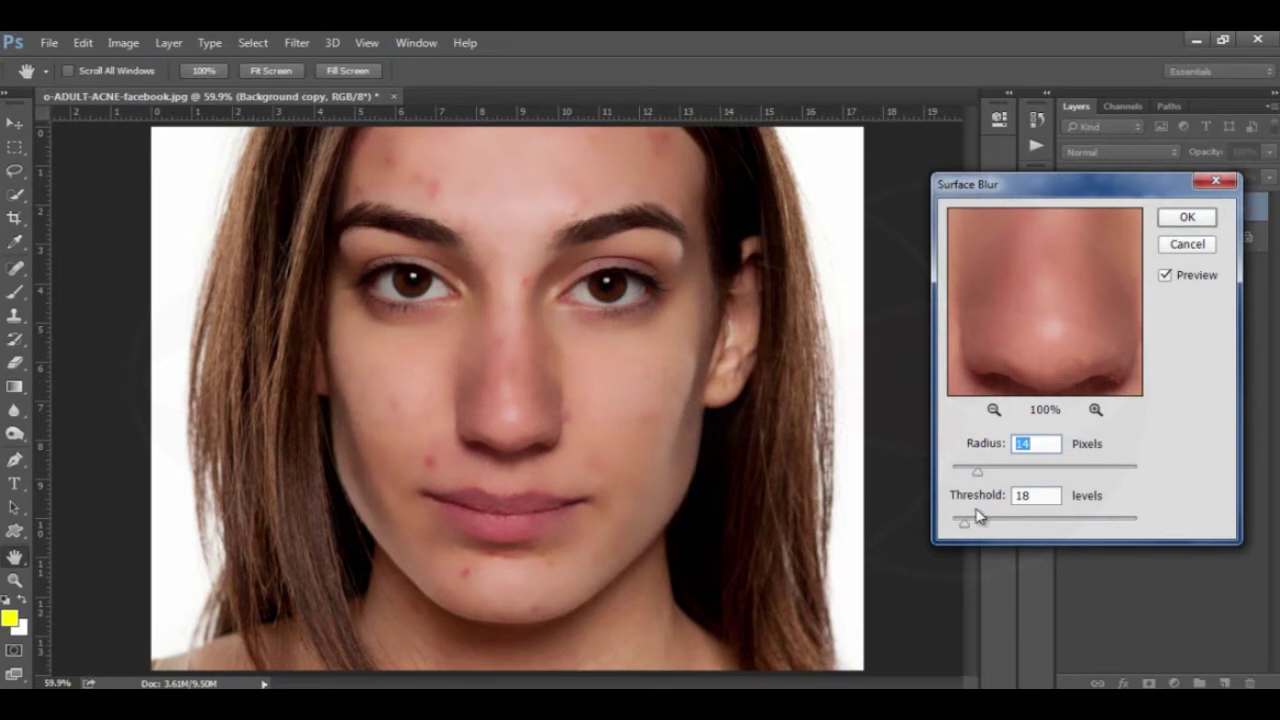
pyautogui.moveTo(966, 526); pyautogui.dragTo(968, 529)
pyautogui.moveTo(978, 476); pyautogui.dragTo(987, 476)
pyautogui.moveTo(987, 477); pyautogui.dragTo(992, 477)
pyautogui.moveTo(990, 477); pyautogui.dragTo(998, 480)
pyautogui.moveTo(998, 480); pyautogui.dragTo(1011, 479)
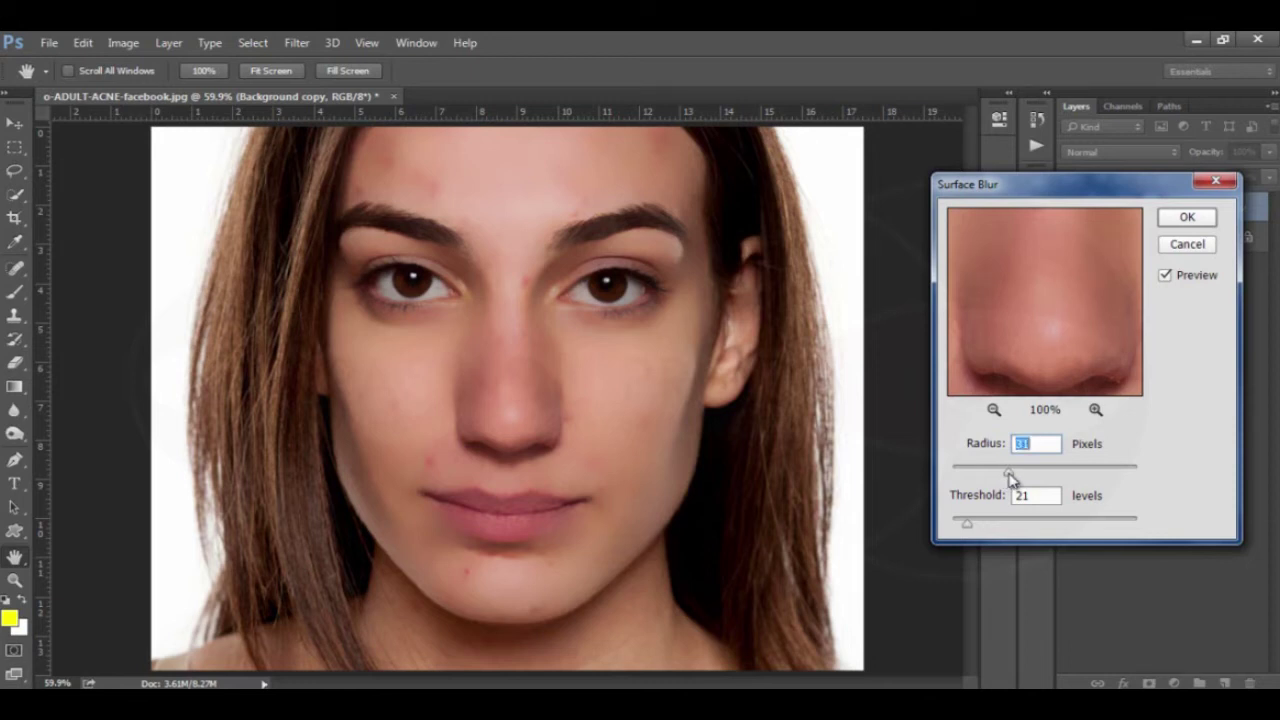
pyautogui.moveTo(967, 521); pyautogui.dragTo(968, 529)
pyautogui.click(1187, 218)
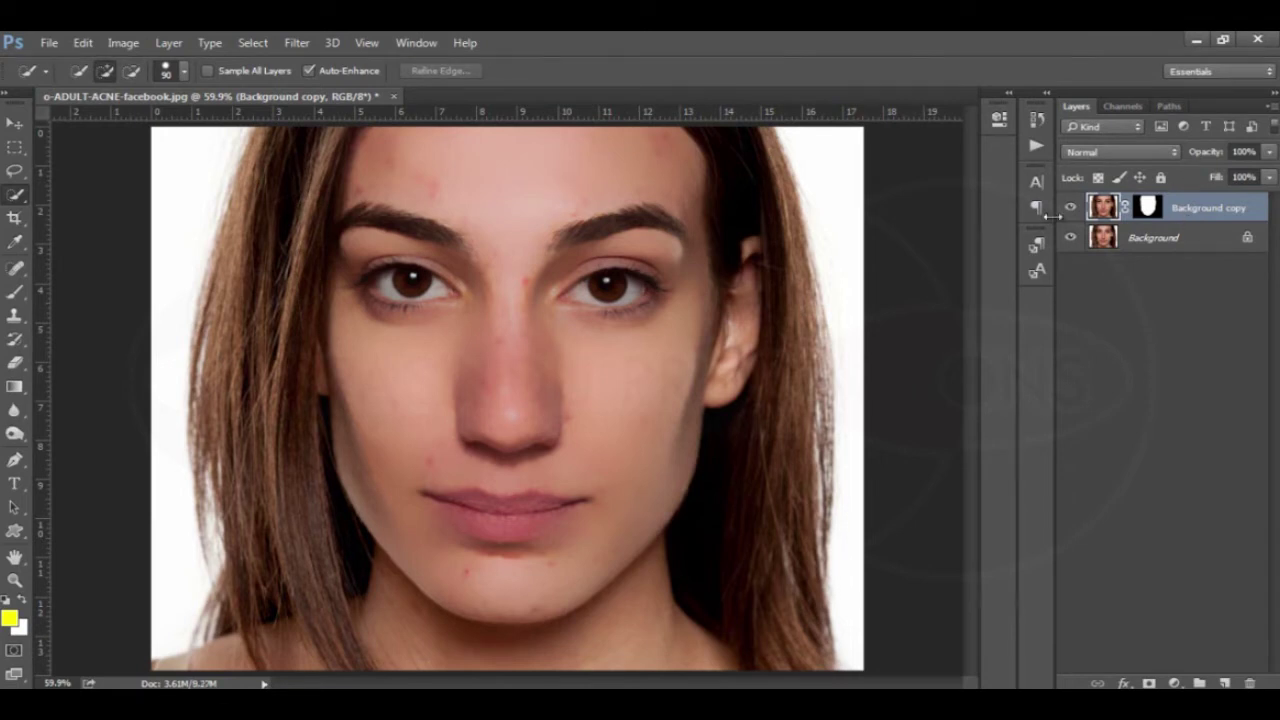
# - Toggle the blurred Background copy off and on to compare, then target its layer mask
pyautogui.click(1070, 208)
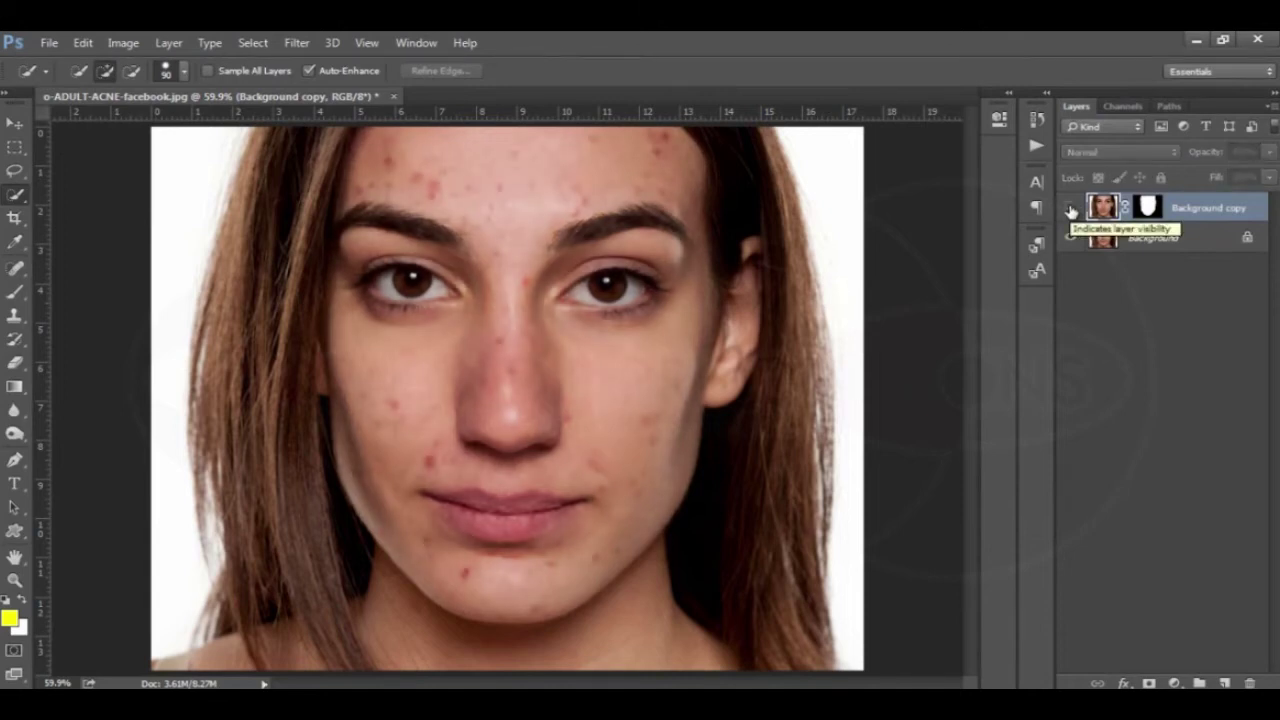
pyautogui.click(1070, 208)
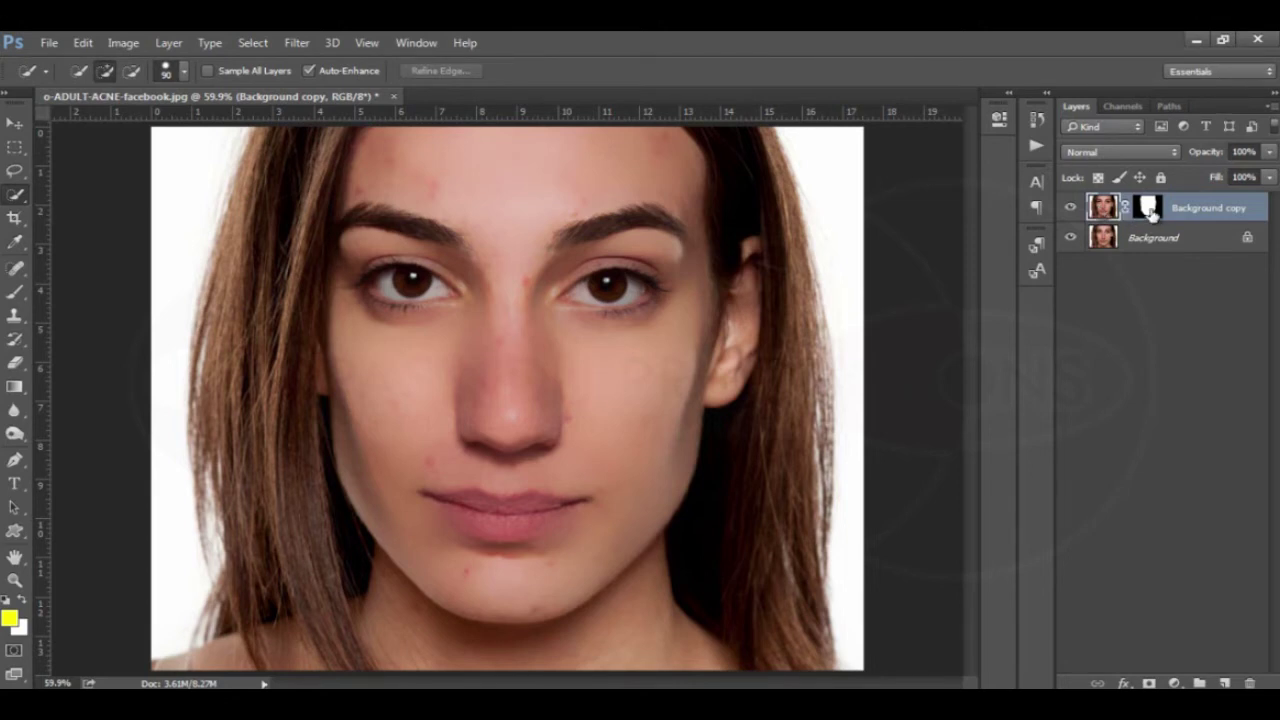
pyautogui.click(1148, 208)
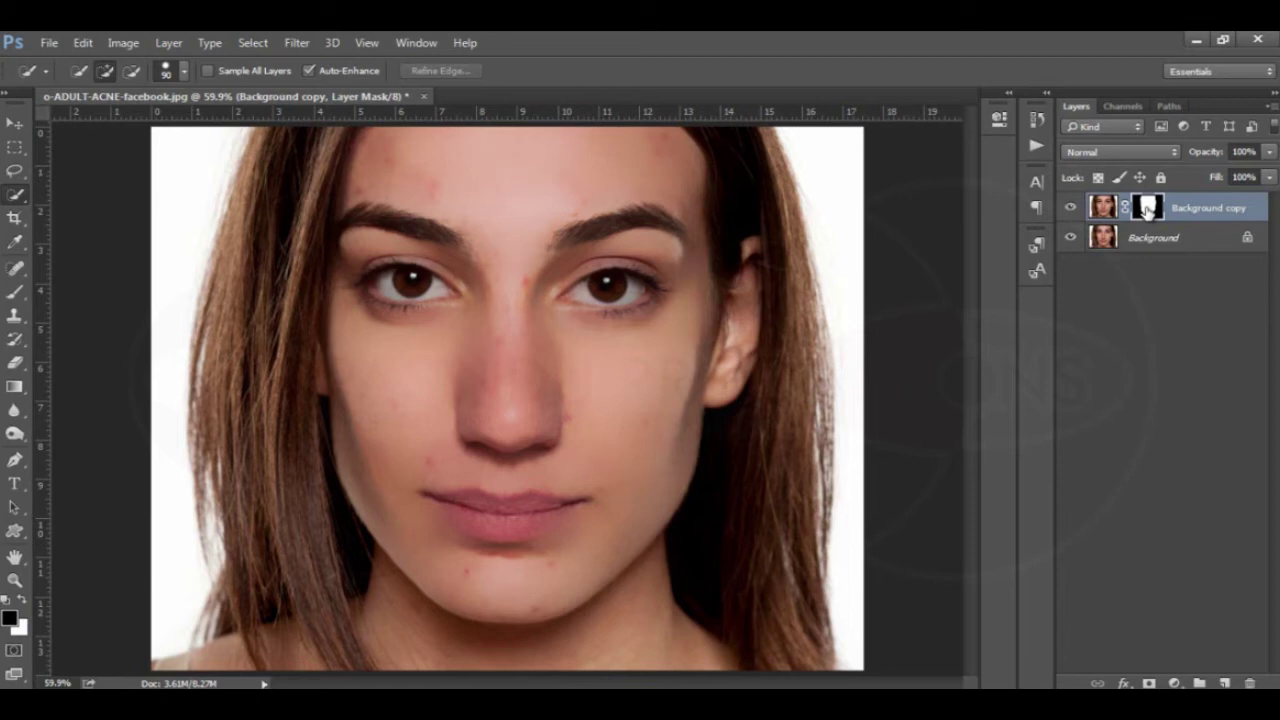
# - Set up a soft Brush with 0% hardness sized to about 90 px
pyautogui.click(15, 294)
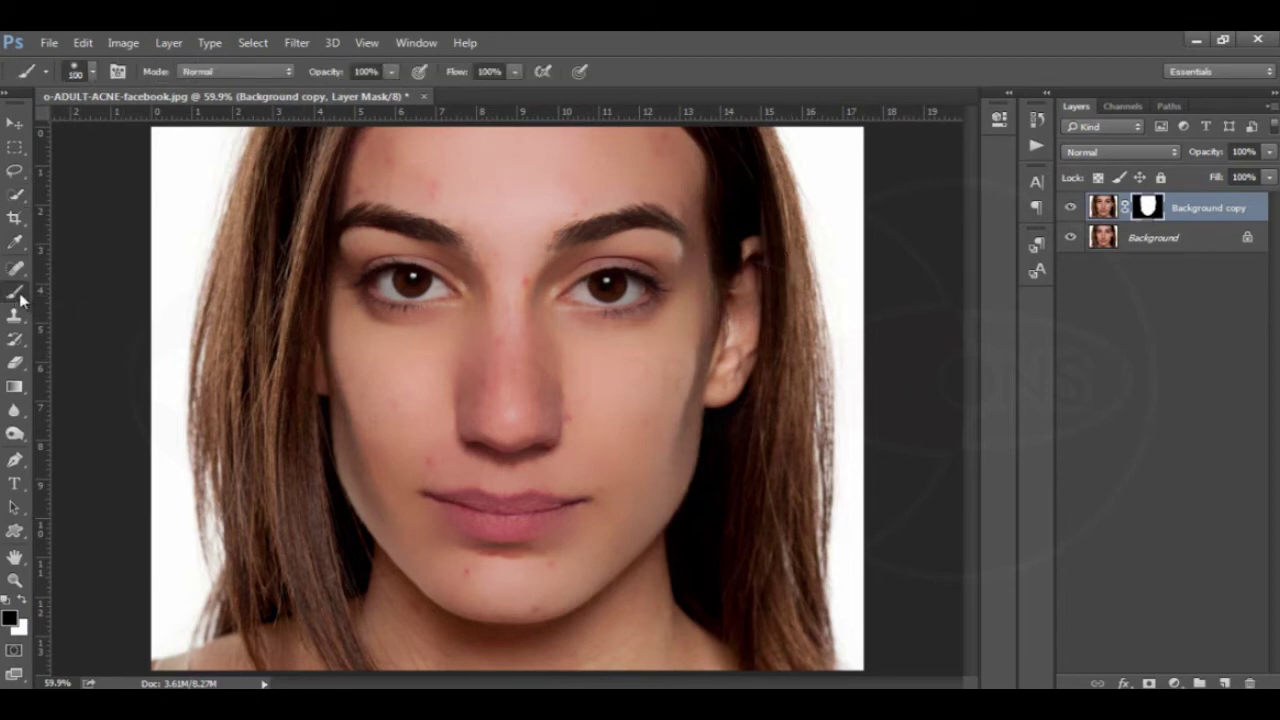
pyautogui.rightClick(18, 295)
pyautogui.click(60, 289)
pyautogui.click(94, 72)
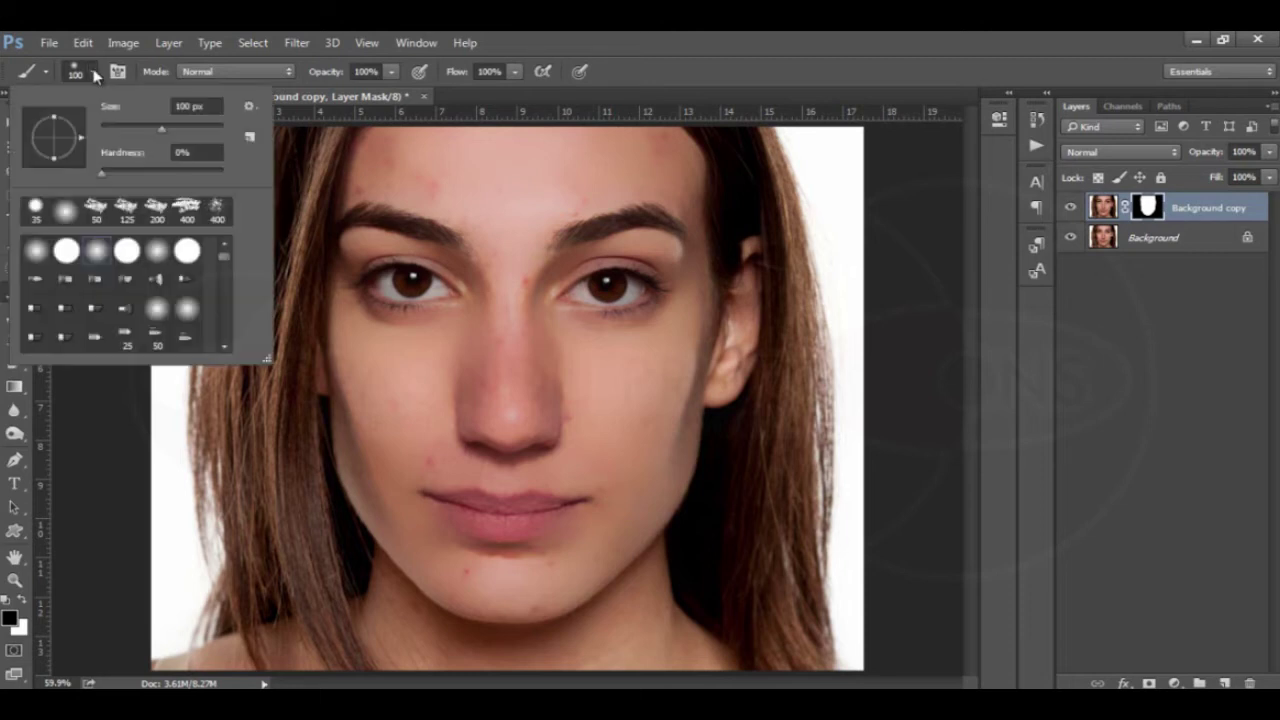
pyautogui.click(101, 173)
pyautogui.press('Return')
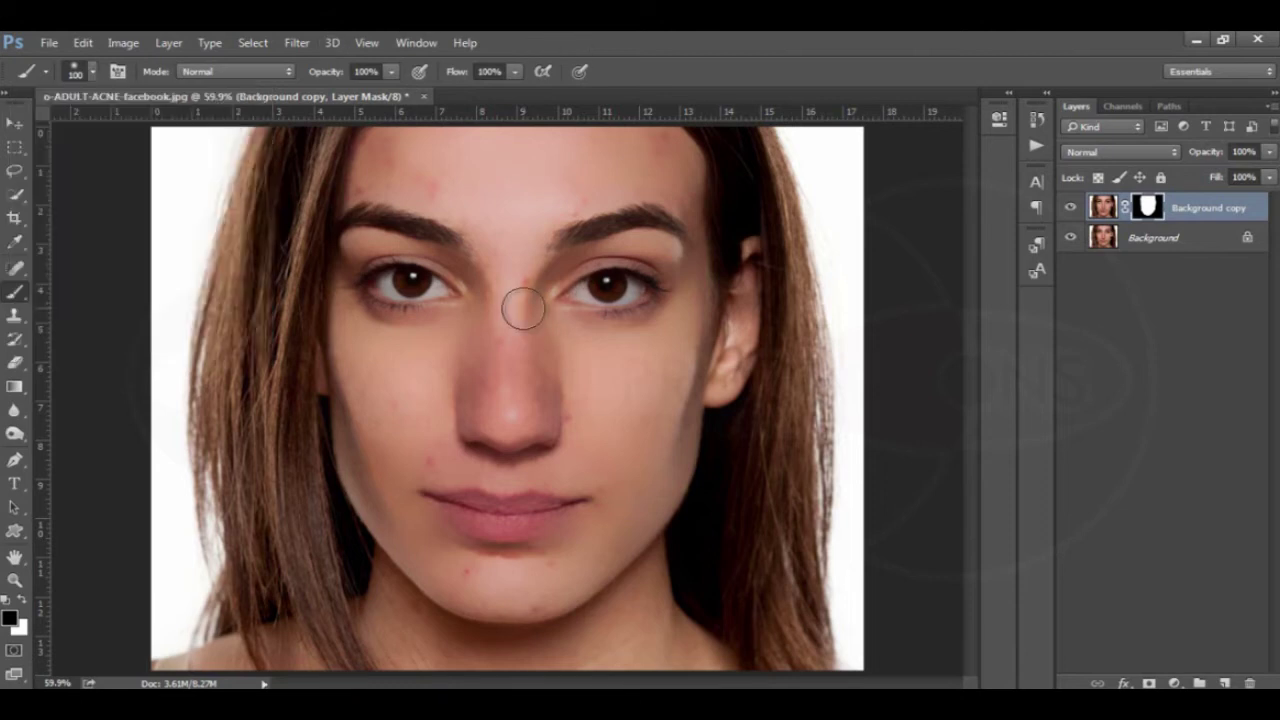
pyautogui.press('[')
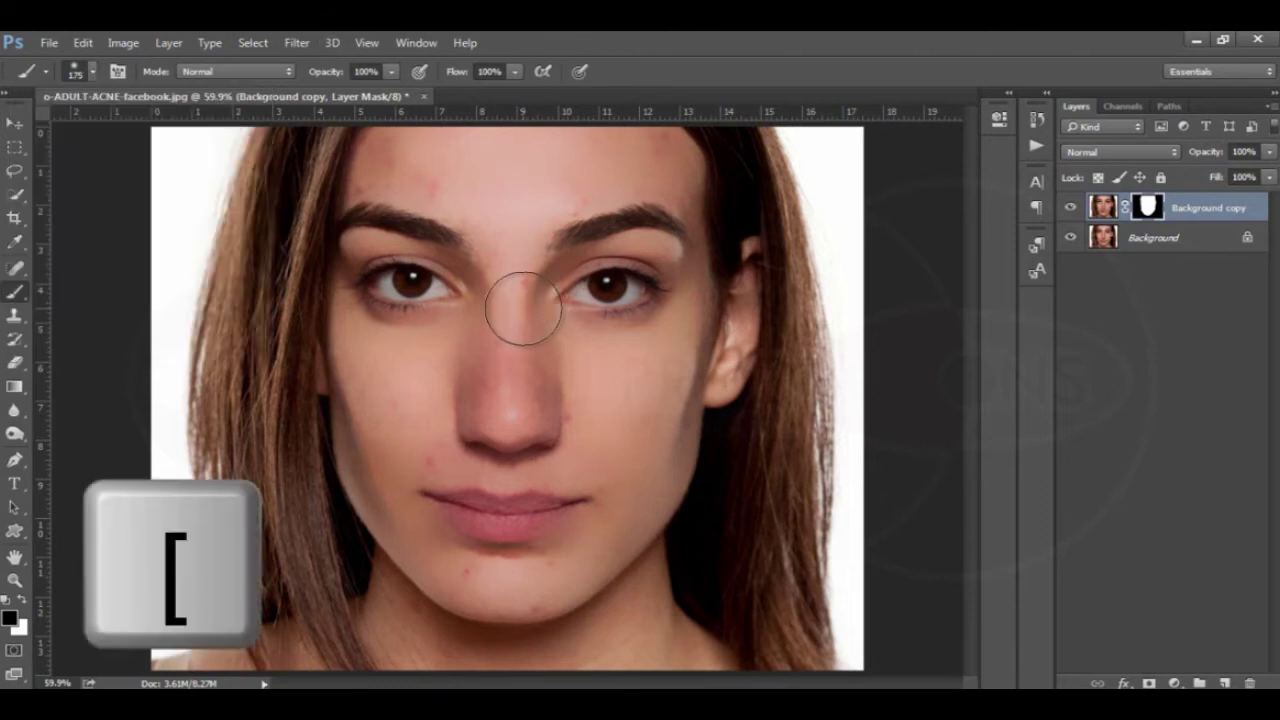
pyautogui.press(']')
pyautogui.press('[')
pyautogui.press('[')
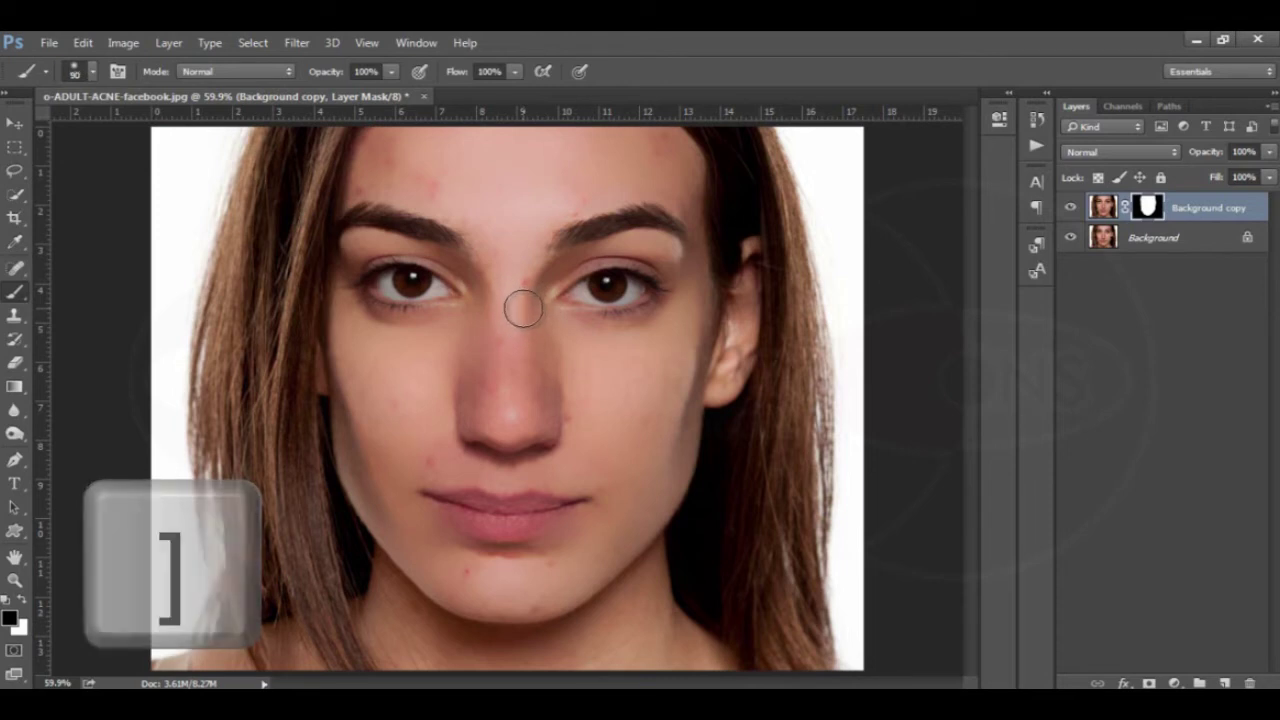
# - Zoom to 200% and paint black on the mask with a 30 px brush along the left eyebrow
pyautogui.press('[')
pyautogui.press('[')
pyautogui.press('[')
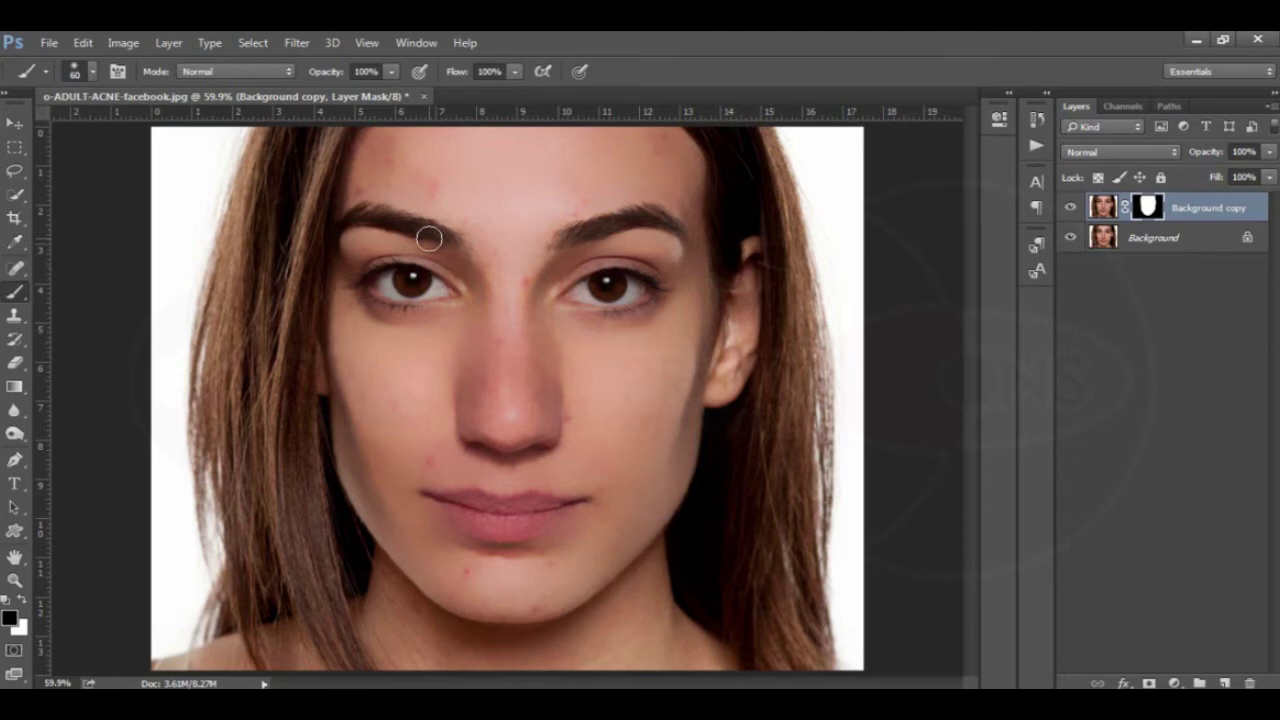
pyautogui.hotkey('ctrl', '+')
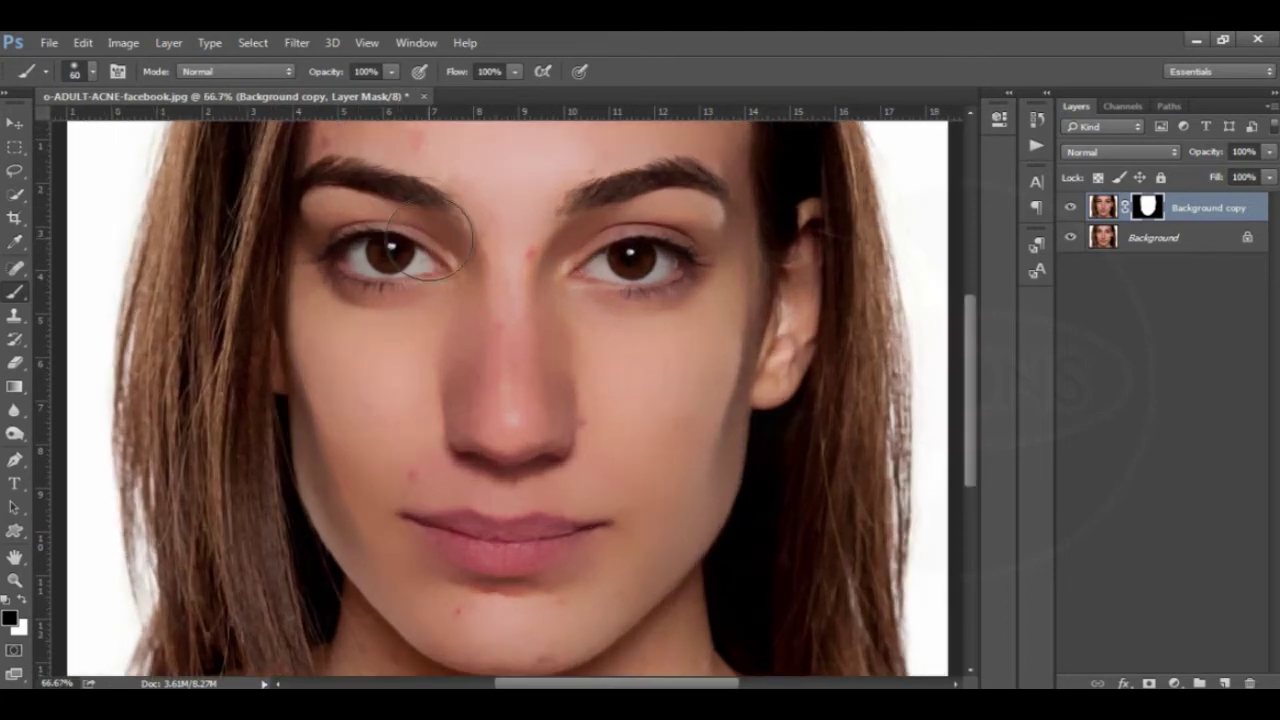
pyautogui.hotkey('ctrl', '+')
pyautogui.hotkey('ctrl', '+')
pyautogui.moveTo(372, 195)
pyautogui.mouseDown()
pyautogui.moveTo(474, 429)
pyautogui.moveTo(600, 634)
pyautogui.mouseUp()
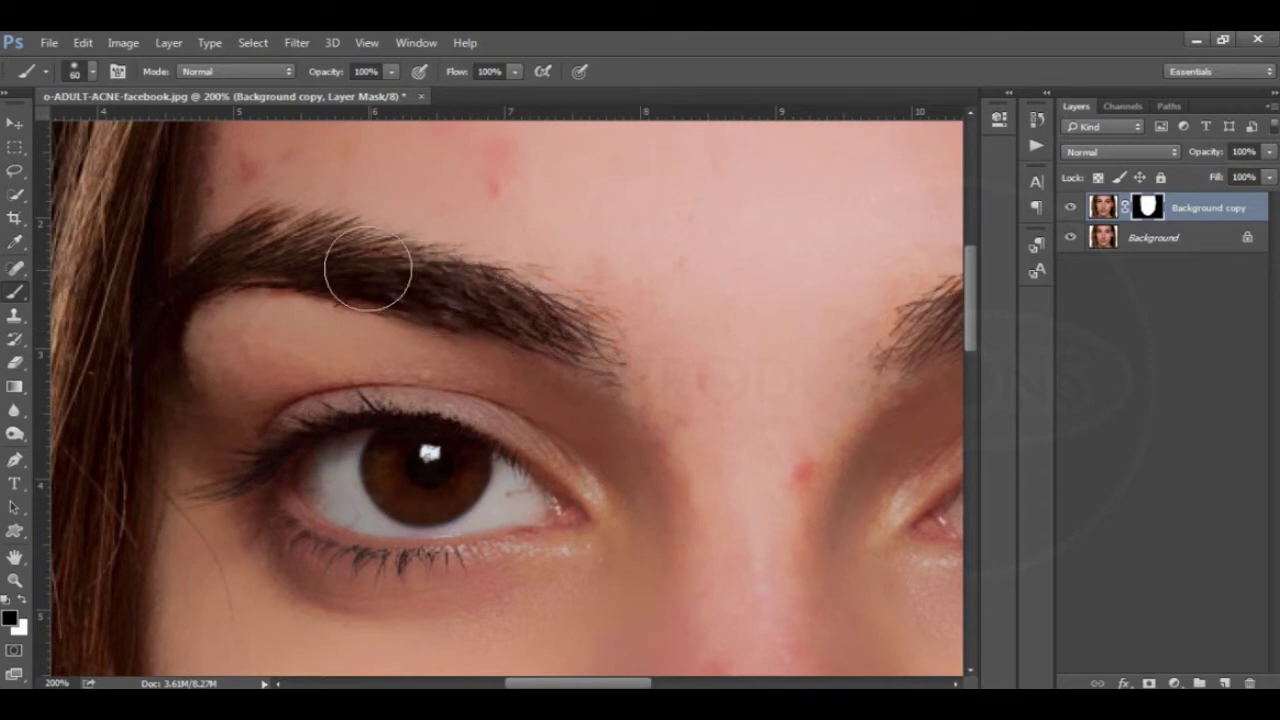
pyautogui.press('[')
pyautogui.press('[')
pyautogui.press('[')
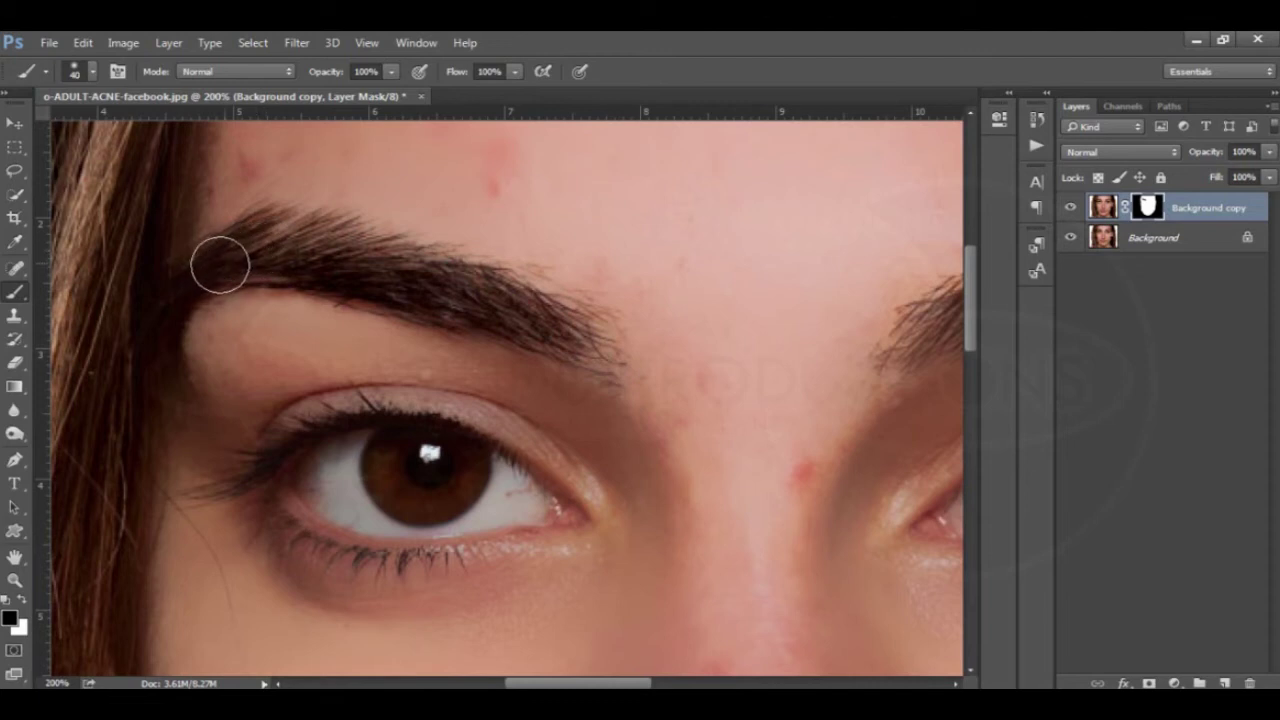
pyautogui.press('[')
pyautogui.moveTo(207, 273)
pyautogui.mouseDown()
pyautogui.moveTo(273, 241)
pyautogui.moveTo(504, 318)
pyautogui.moveTo(580, 323)
pyautogui.mouseUp()
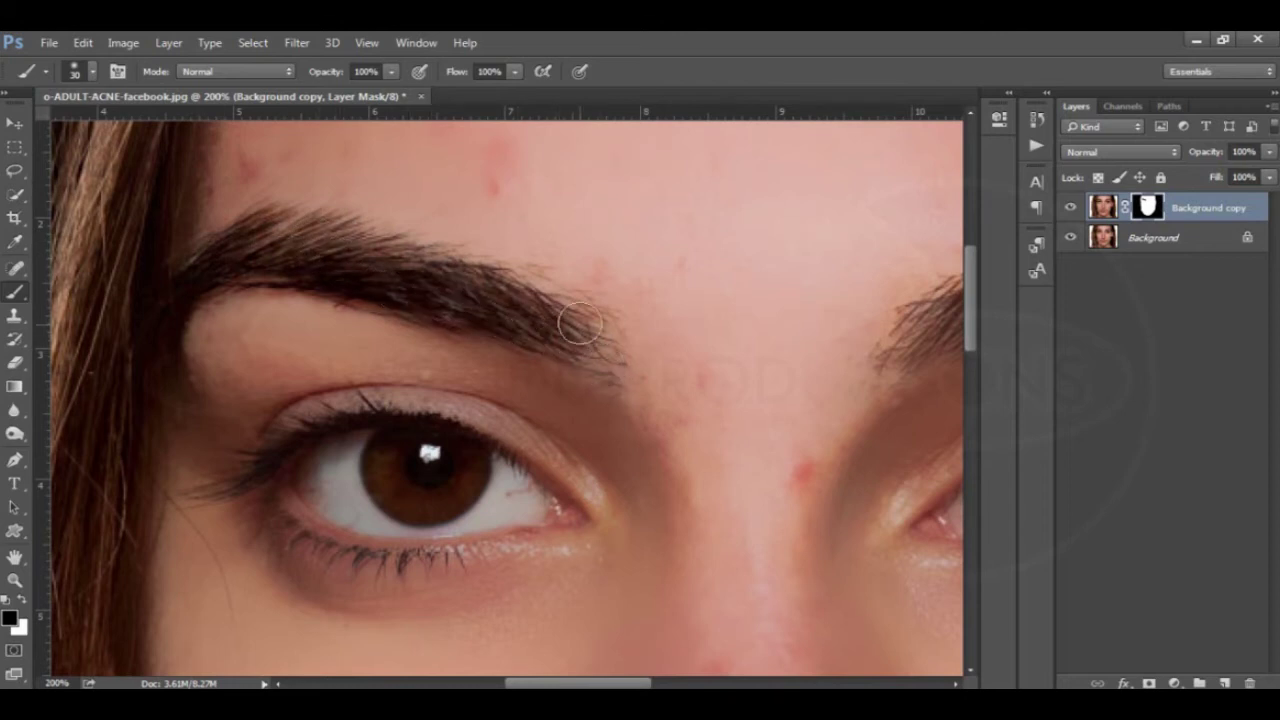
pyautogui.moveTo(920, 342)
pyautogui.mouseDown()
pyautogui.moveTo(509, 368)
pyautogui.moveTo(486, 362)
pyautogui.moveTo(500, 343)
pyautogui.moveTo(466, 363)
pyautogui.moveTo(506, 334)
pyautogui.moveTo(517, 358)
pyautogui.moveTo(586, 303)
pyautogui.moveTo(569, 337)
pyautogui.moveTo(623, 323)
pyautogui.moveTo(626, 294)
pyautogui.moveTo(654, 309)
pyautogui.moveTo(692, 299)
pyautogui.moveTo(720, 266)
pyautogui.moveTo(740, 289)
pyautogui.moveTo(786, 298)
pyautogui.mouseUp()
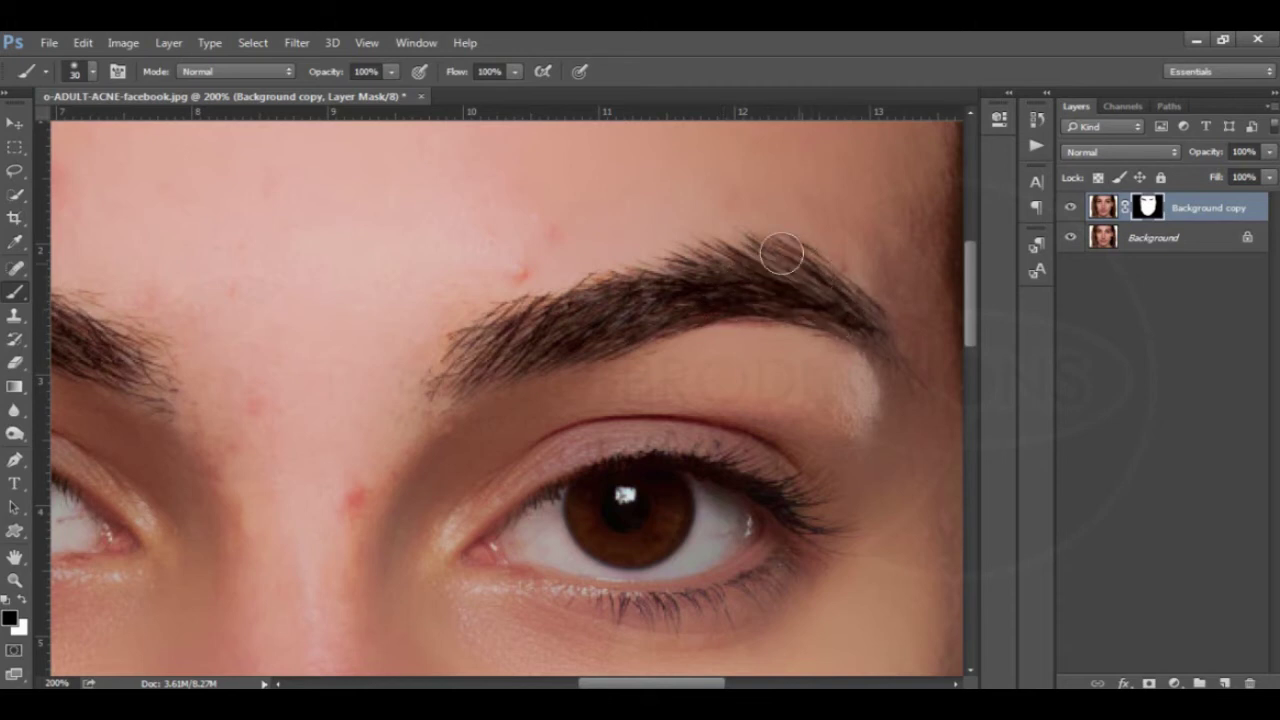
# - Paint black on the mask with a 45 px brush over the right eyebrow and both eyes
pyautogui.press('[')
pyautogui.press('[')
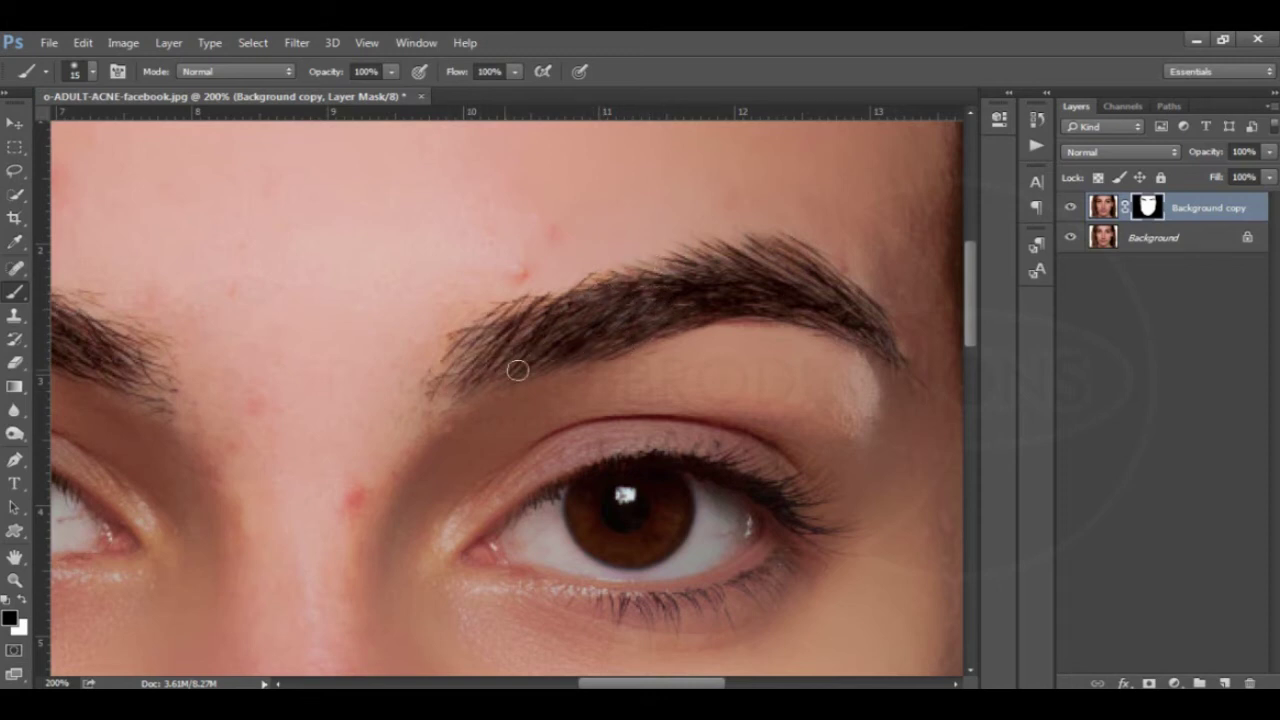
pyautogui.press(']')
pyautogui.press(']')
pyautogui.press(']')
pyautogui.moveTo(540, 541); pyautogui.dragTo(752, 530)
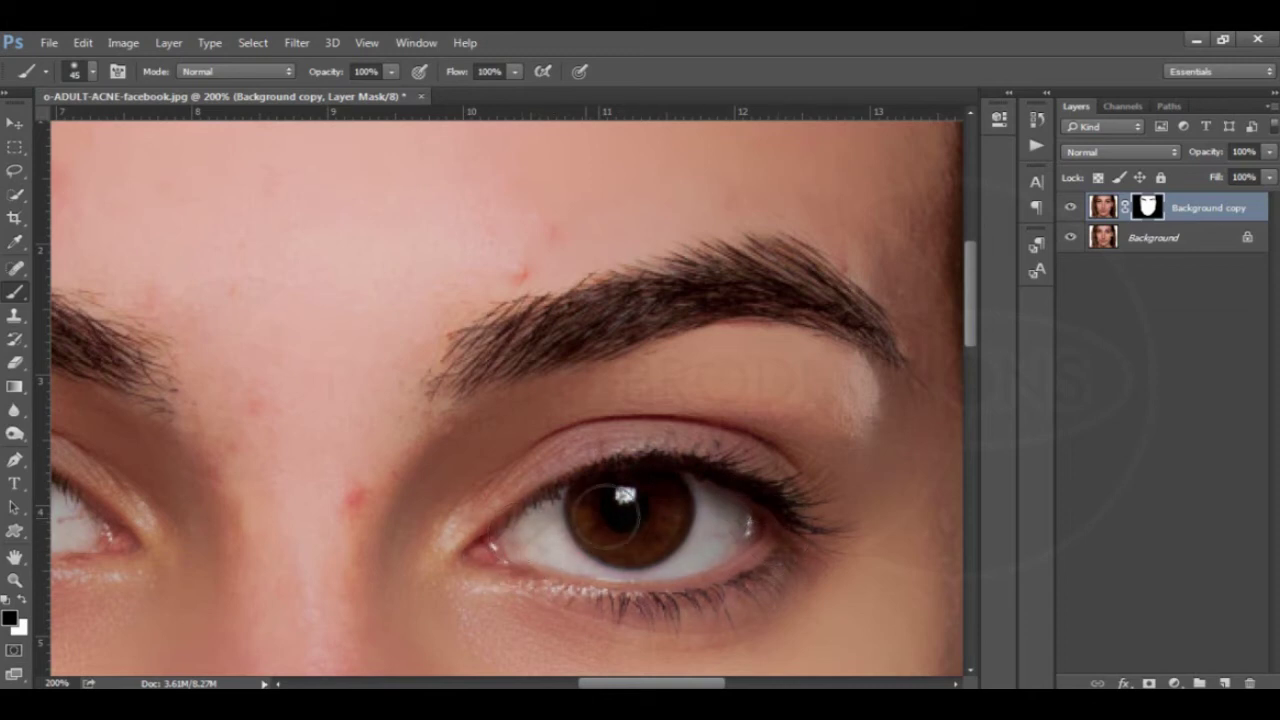
pyautogui.moveTo(294, 443); pyautogui.dragTo(648, 403)
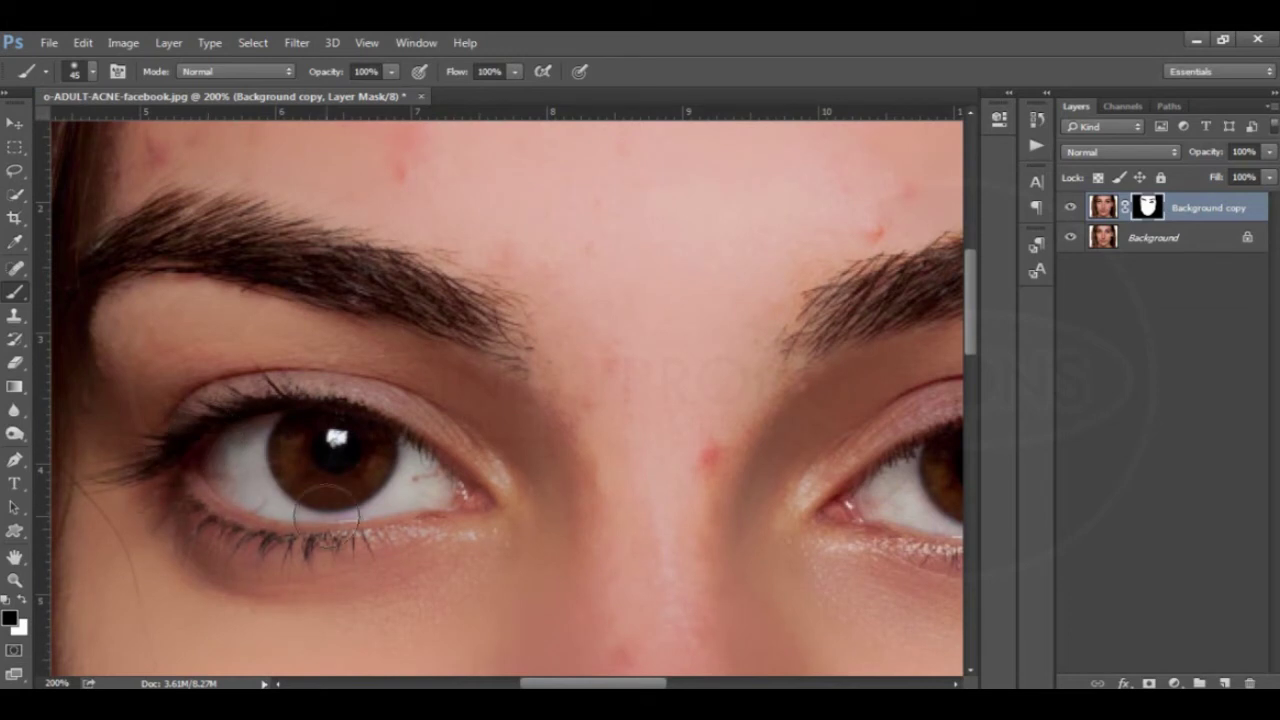
pyautogui.moveTo(737, 523); pyautogui.dragTo(615, 52)
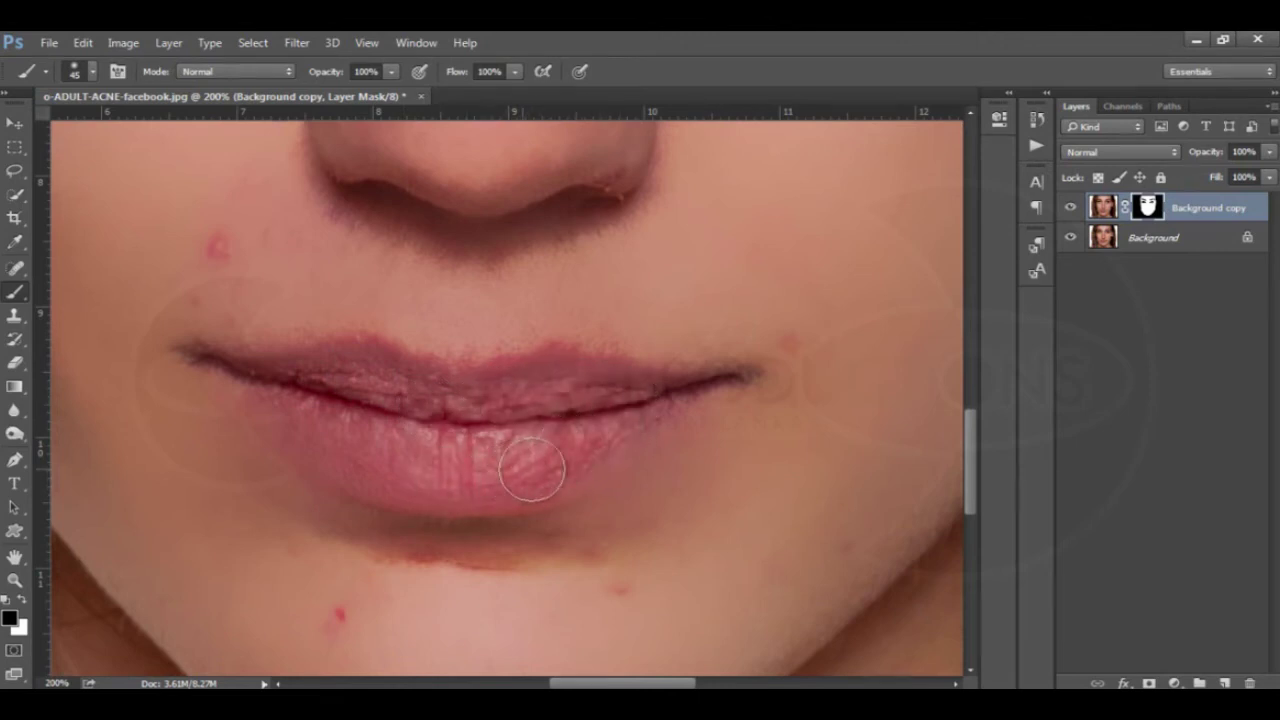
# - Mask the lips out of the blur with a 25 px brush, then the hairline at 70 px
pyautogui.press('[')
pyautogui.press('[')
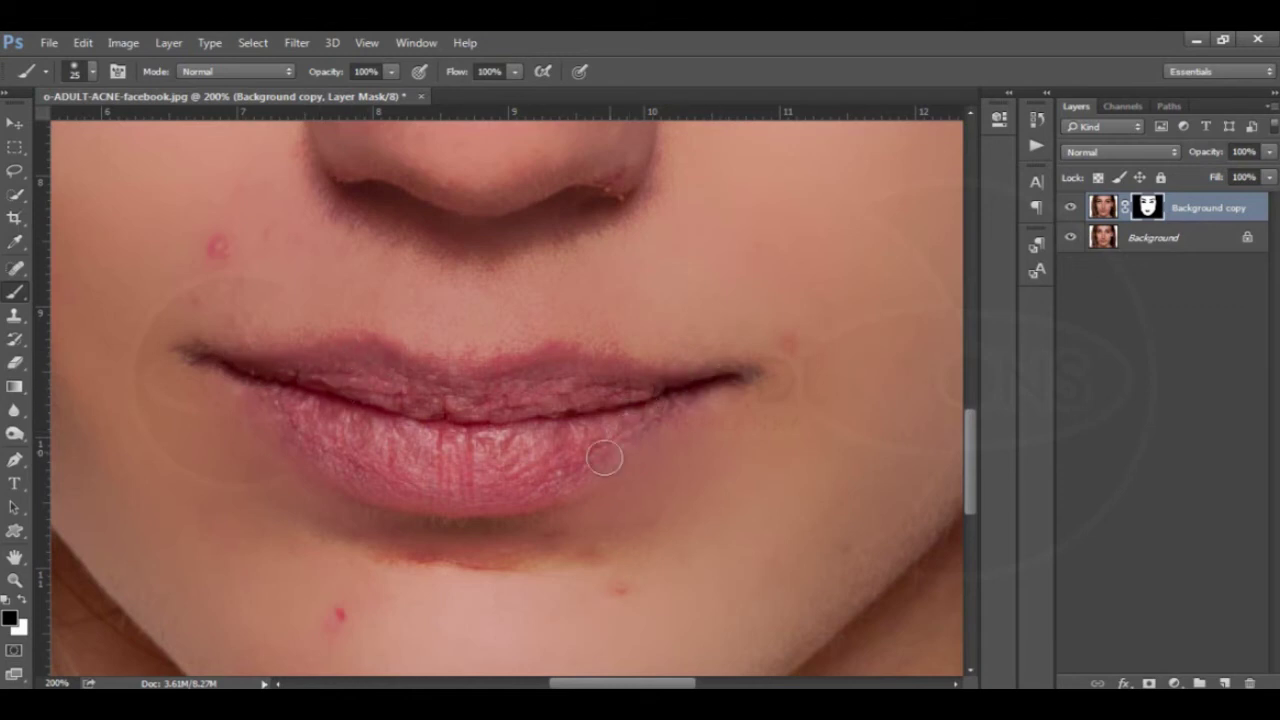
pyautogui.hotkey('ctrl', '-')
pyautogui.hotkey('ctrl', '-')
pyautogui.hotkey('ctrl', '-')
pyautogui.press(']')
pyautogui.press(']')
pyautogui.press(']')
pyautogui.press(']')
pyautogui.press(']')
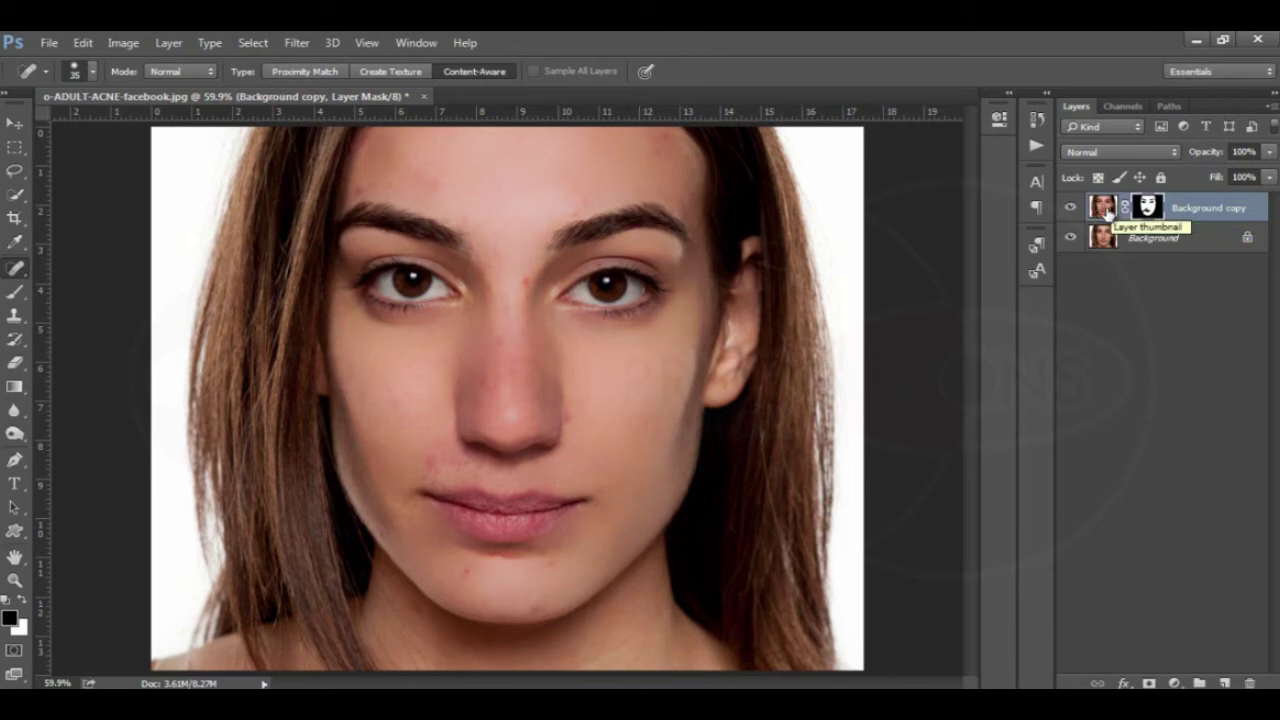
# - Switch to the Background copy image with the Spot Healing Brush, zoomed on the forehead
pyautogui.click(1108, 212)
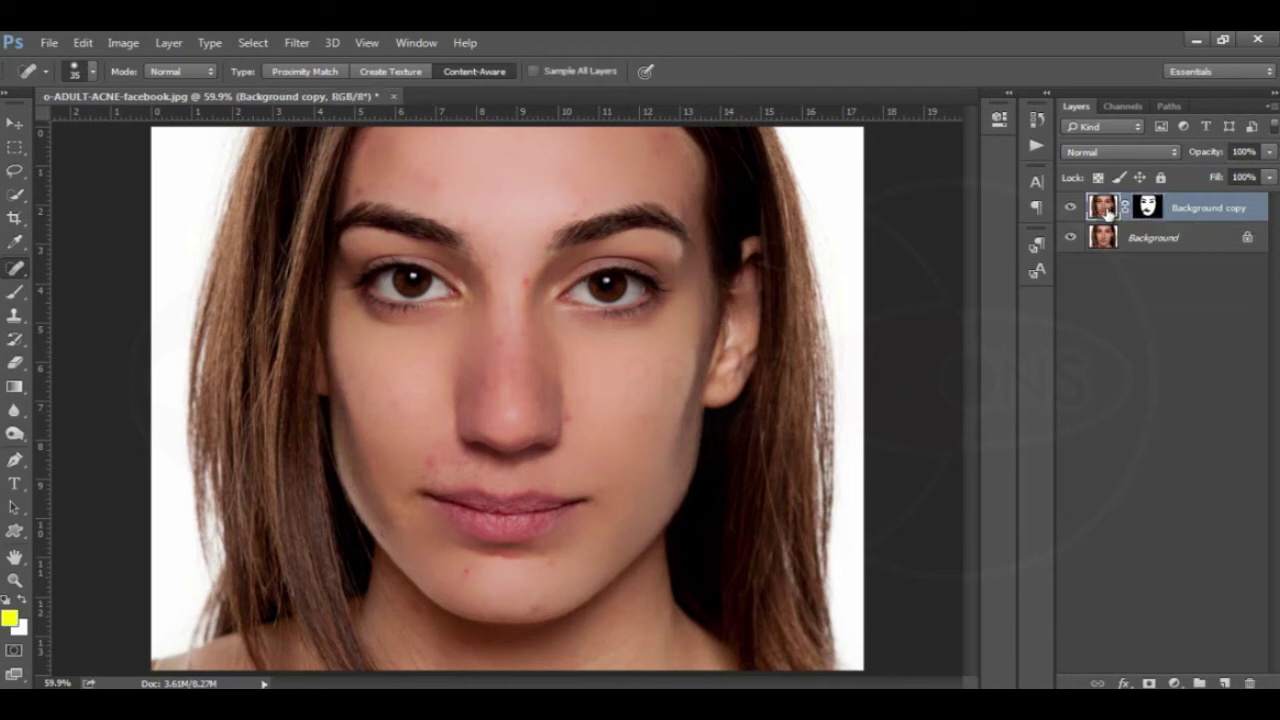
pyautogui.rightClick(16, 270)
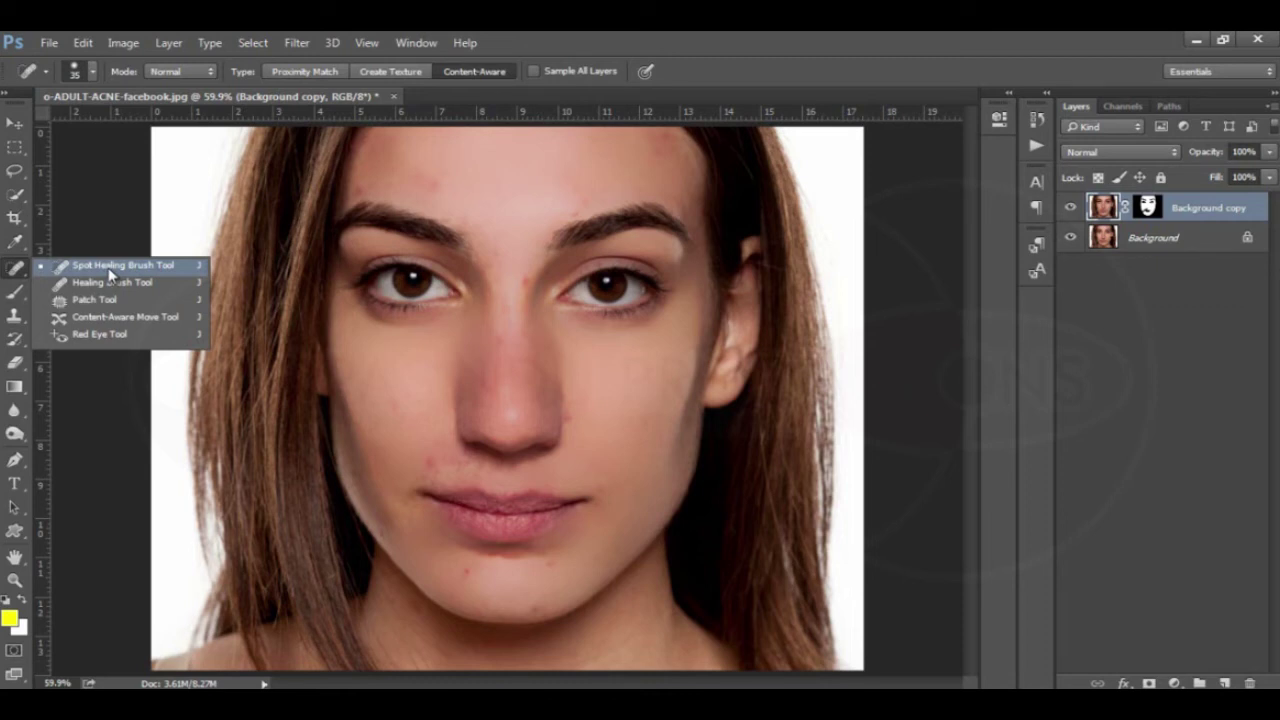
pyautogui.click(110, 272)
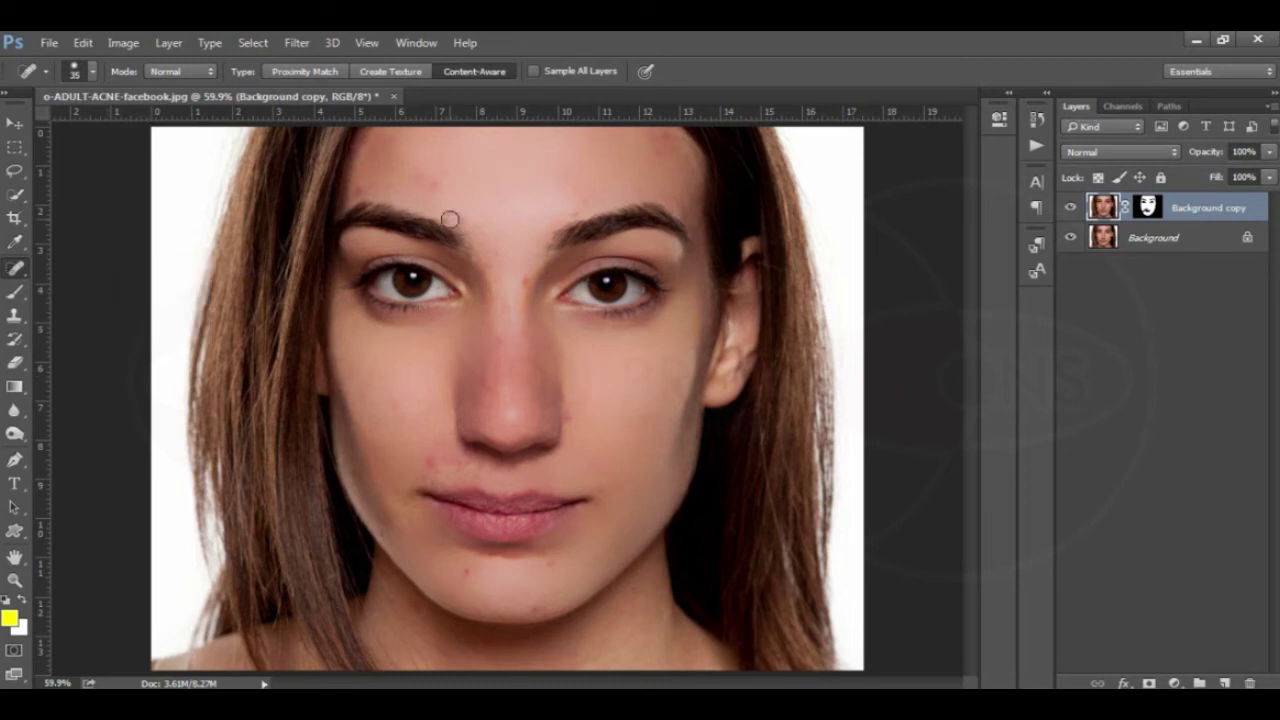
pyautogui.hotkey('ctrl', '+')
pyautogui.hotkey('ctrl', '+')
pyautogui.hotkey('ctrl', '+')
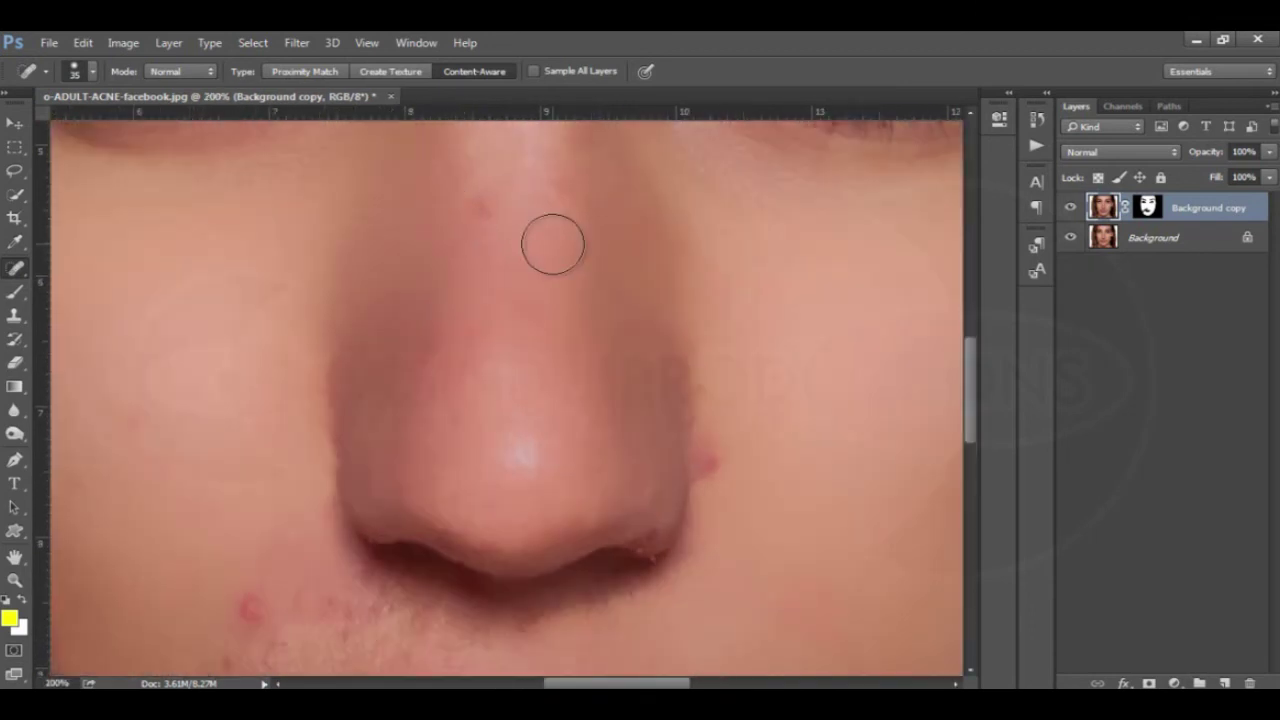
pyautogui.moveTo(552, 249); pyautogui.dragTo(554, 609)
pyautogui.moveTo(517, 143)
pyautogui.mouseDown()
pyautogui.moveTo(534, 377)
pyautogui.moveTo(569, 446)
pyautogui.mouseUp()
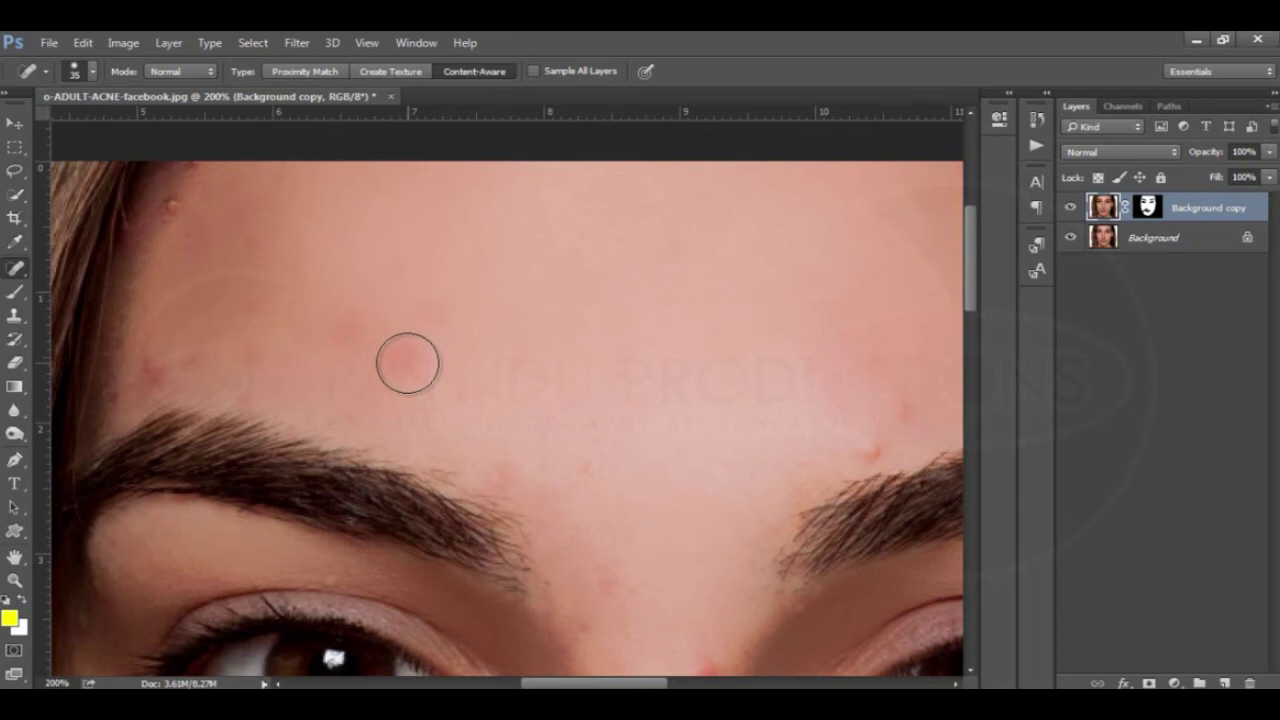
pyautogui.press(']')
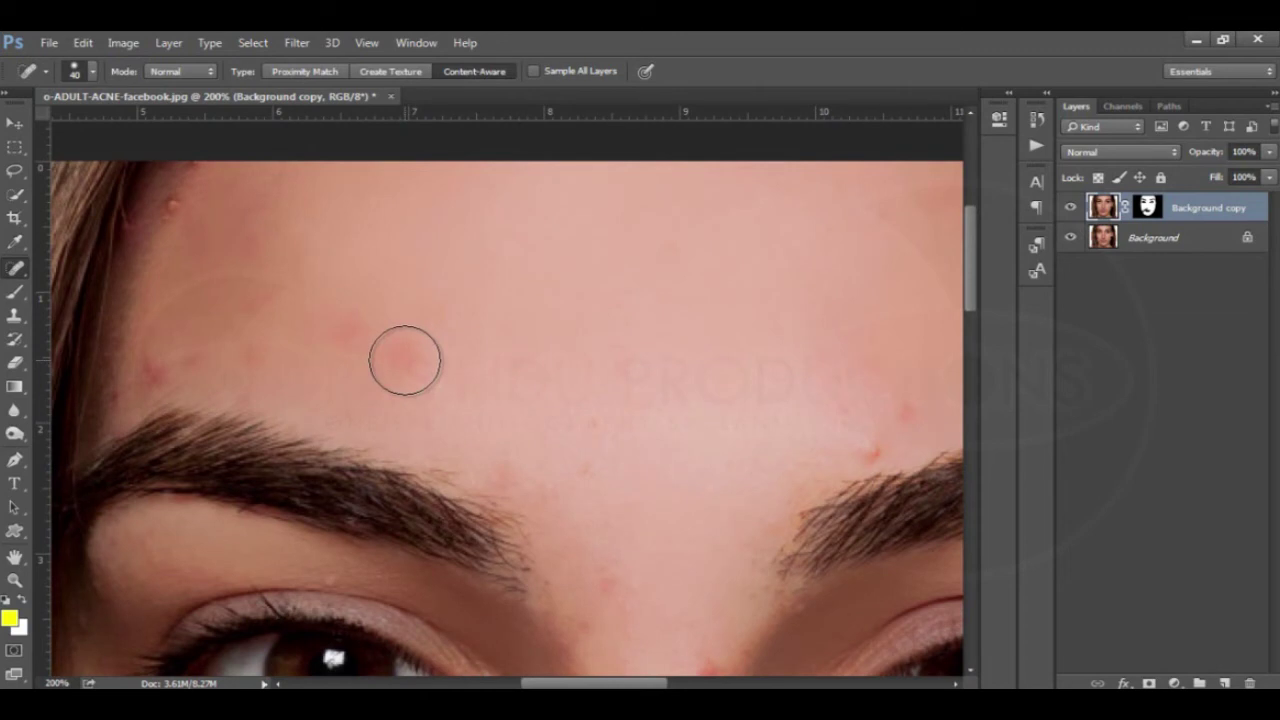
# - Spot-heal the red blemishes across the forehead, hairline and above the left brow
pyautogui.click(404, 360)
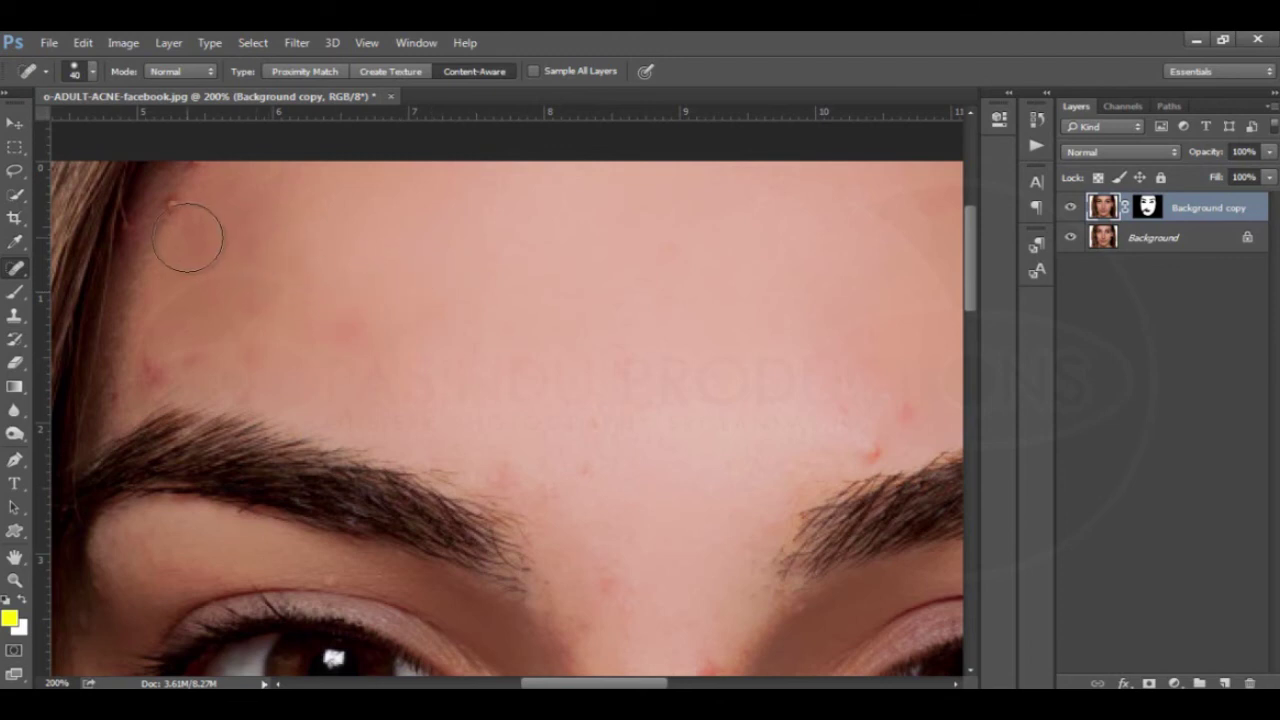
pyautogui.press('[')
pyautogui.press('[')
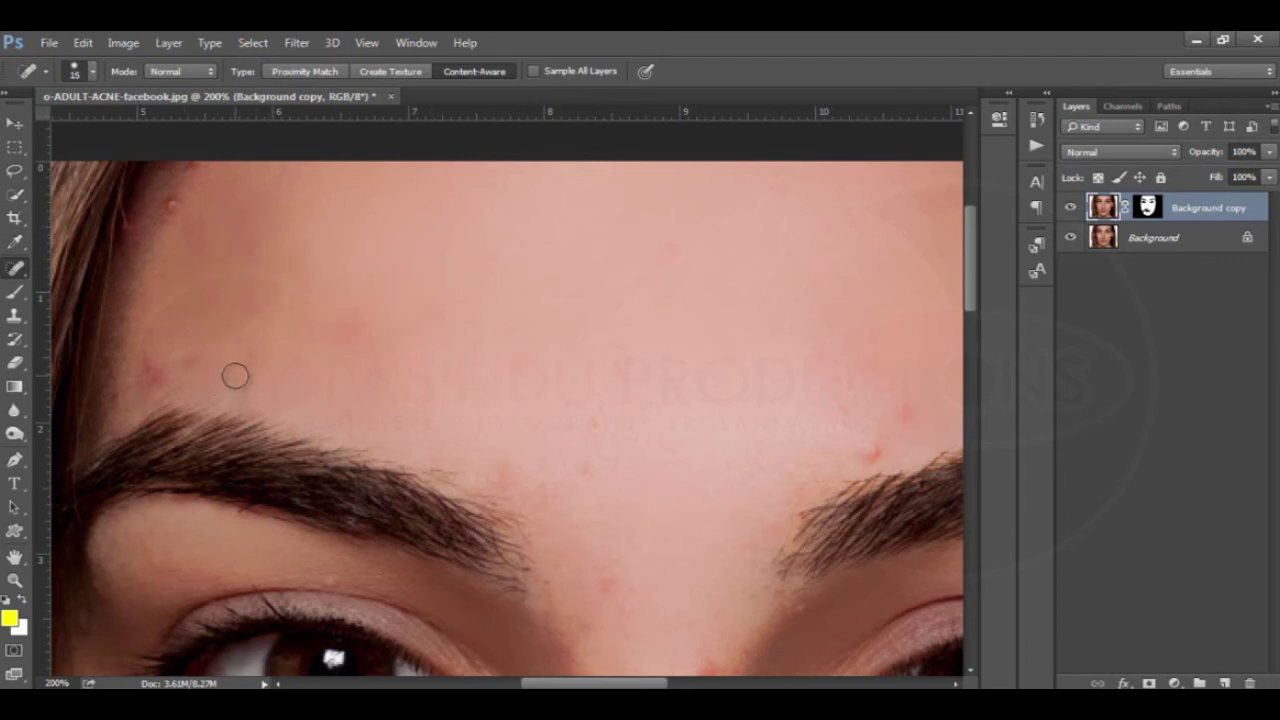
pyautogui.click(186, 362)
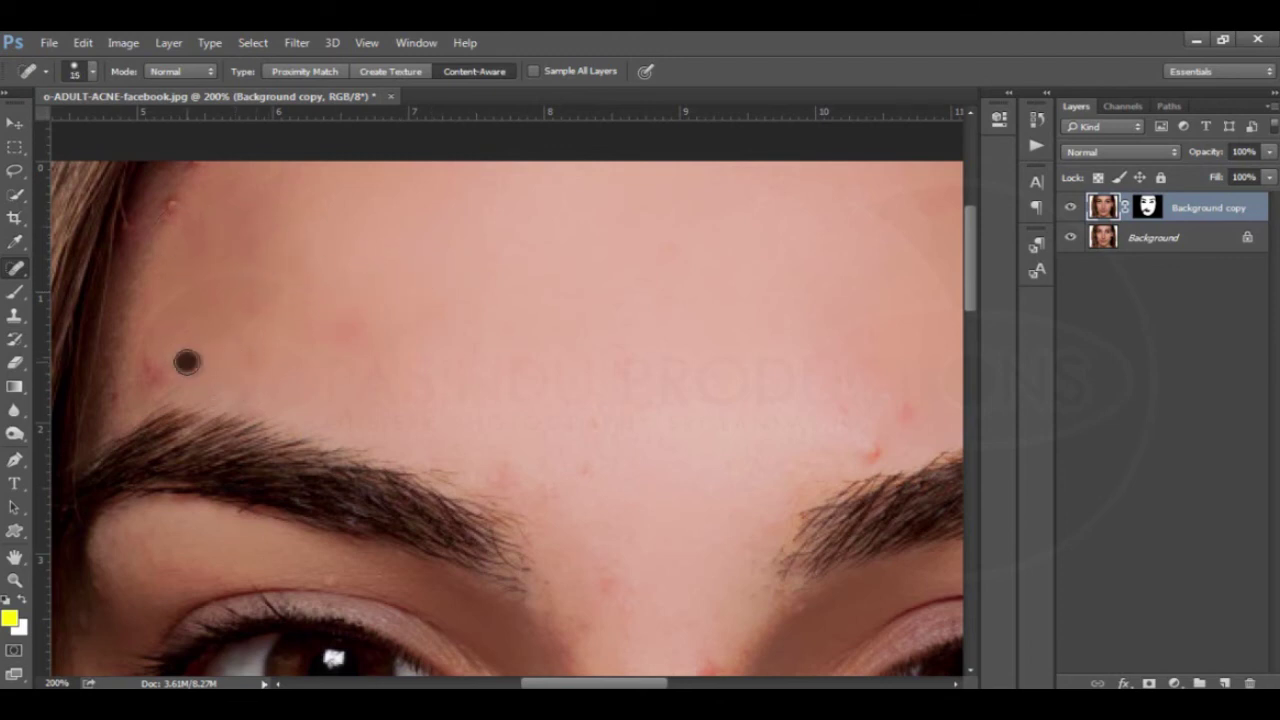
pyautogui.click(172, 201)
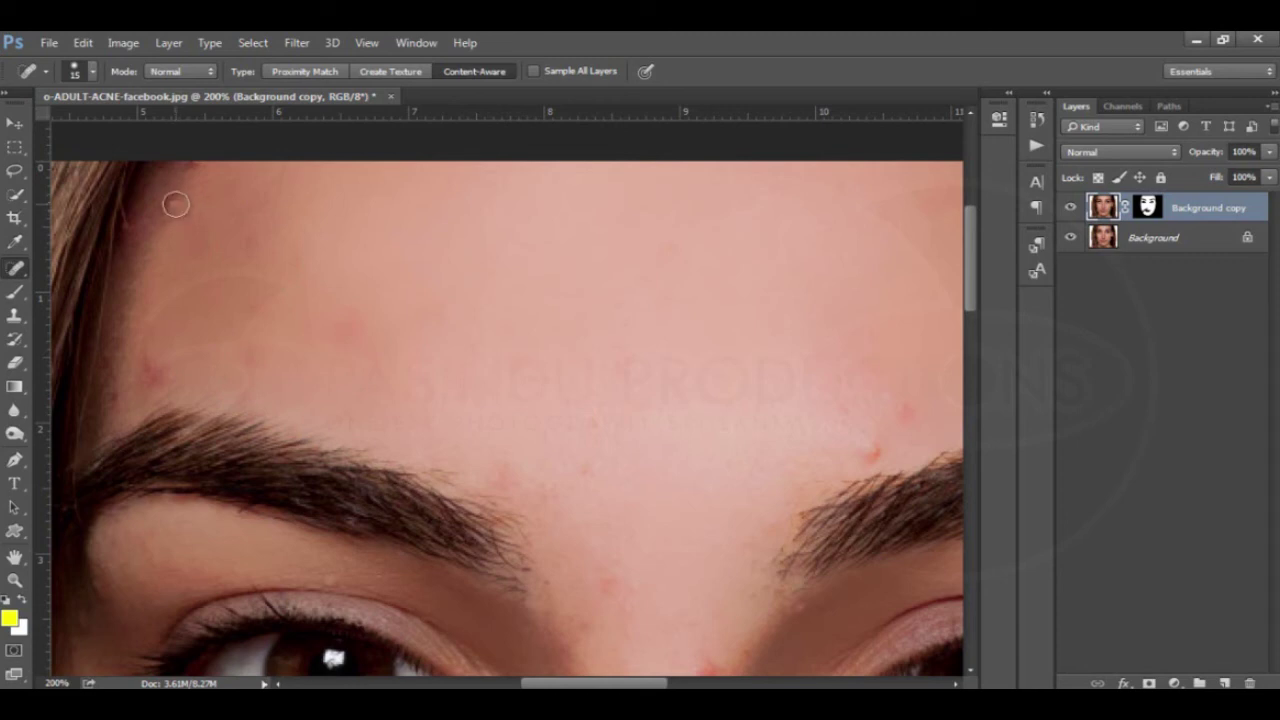
pyautogui.click(149, 366)
pyautogui.click(556, 346)
pyautogui.click(712, 326)
# - Heal the remaining blemishes near the right brow and mid-forehead
pyautogui.moveTo(697, 323); pyautogui.dragTo(390, 280)
pyautogui.click(538, 383)
pyautogui.click(565, 339)
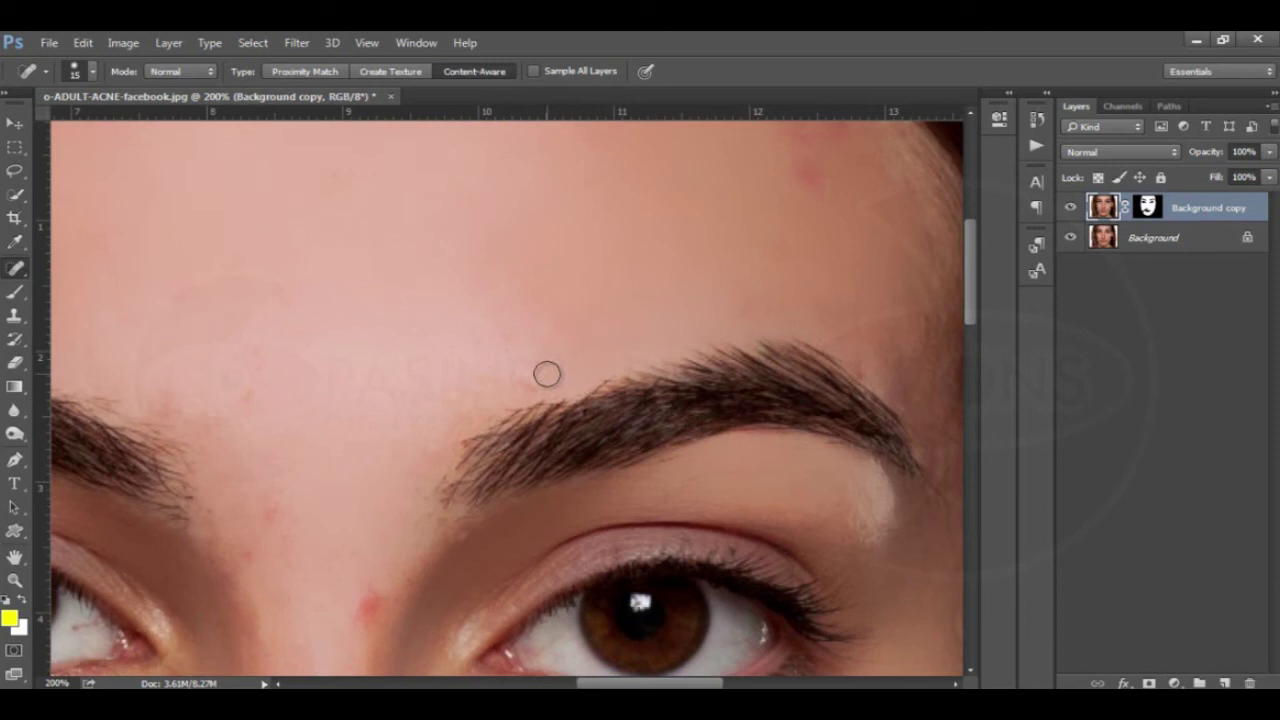
pyautogui.click(538, 383)
pyautogui.moveTo(314, 597); pyautogui.dragTo(374, 180)
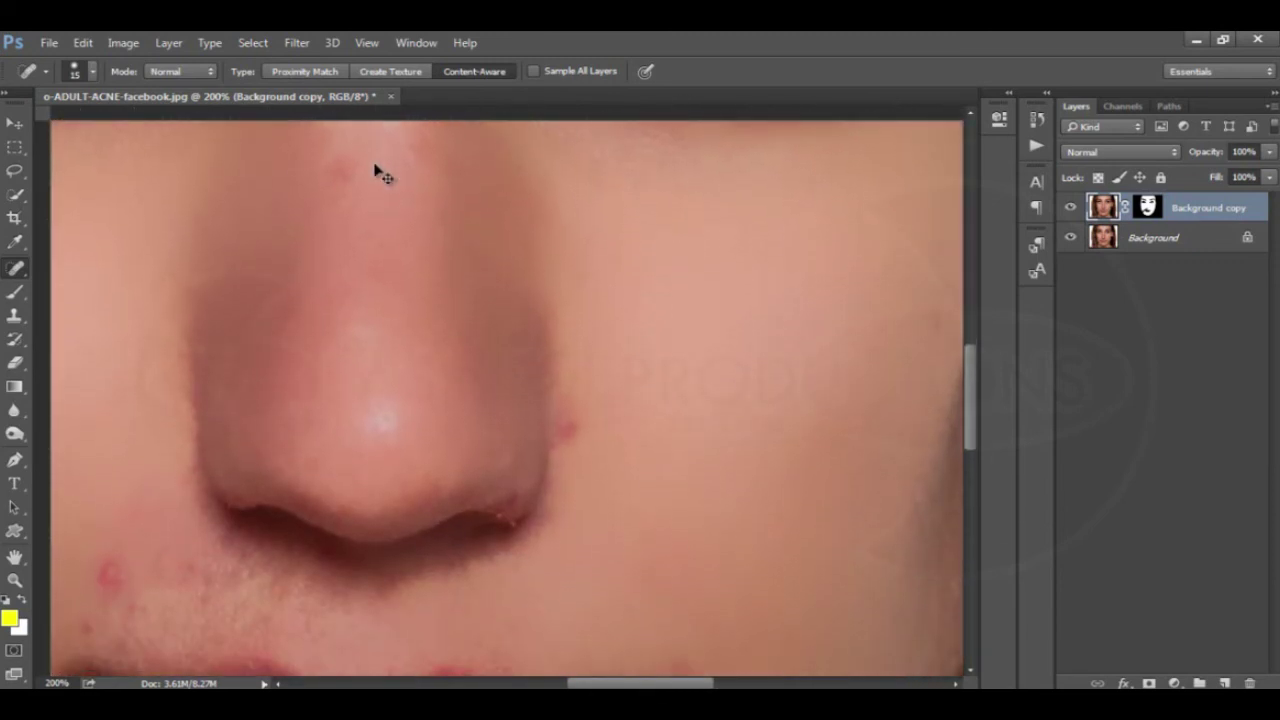
# - With a slightly larger healing brush, heal blemishes above the upper lip and on the nose bridge
pyautogui.hotkey('ctrl', '-')
pyautogui.hotkey('ctrl', '-')
pyautogui.hotkey('ctrl', '+')
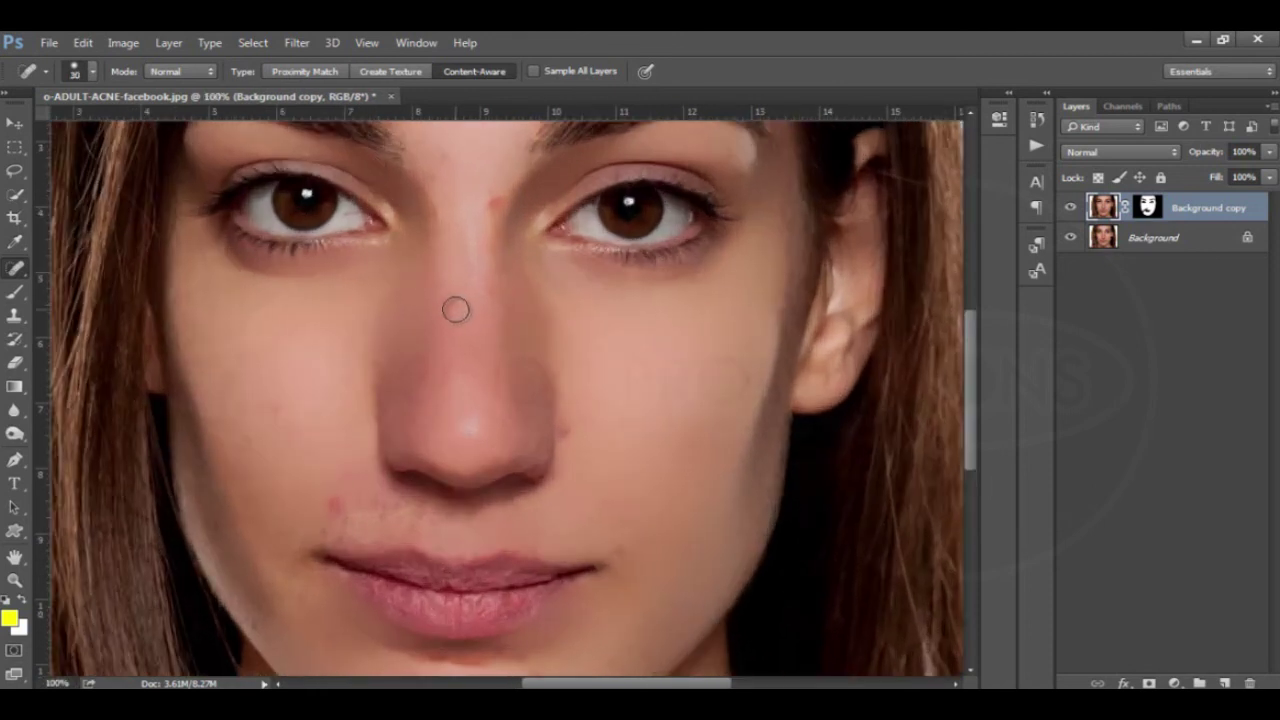
pyautogui.press(']')
pyautogui.click(334, 506)
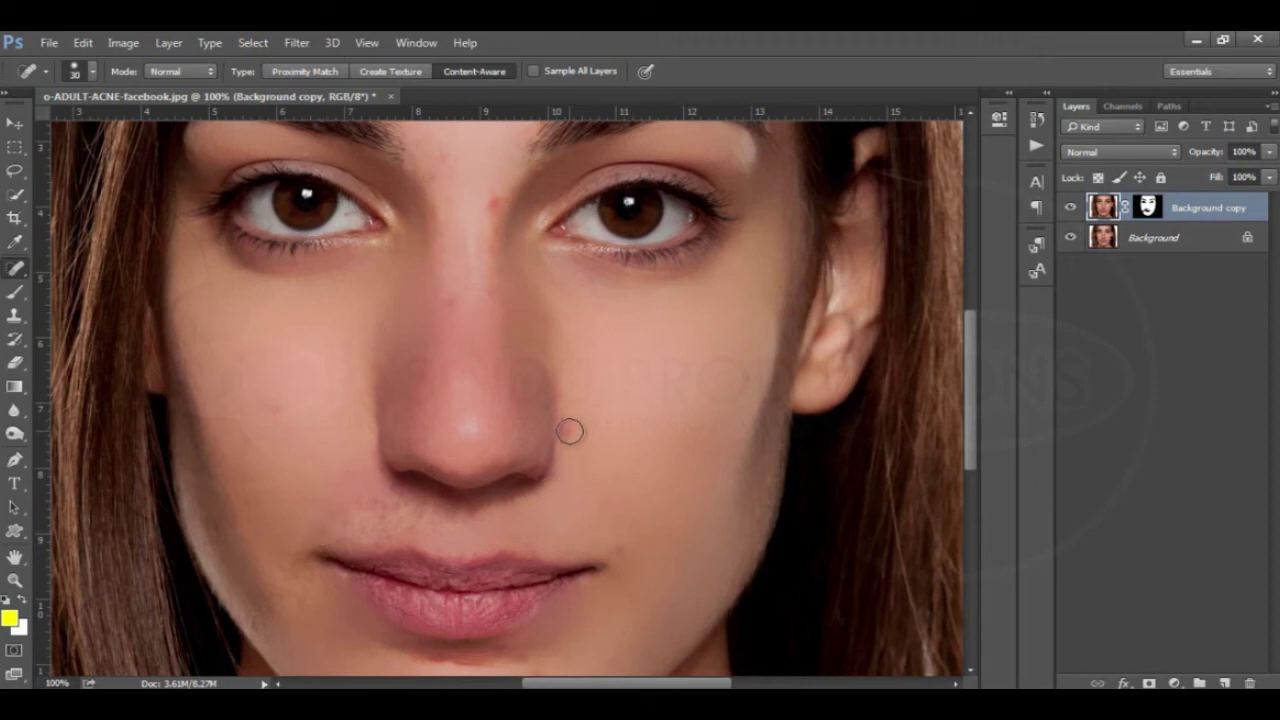
pyautogui.click(491, 201)
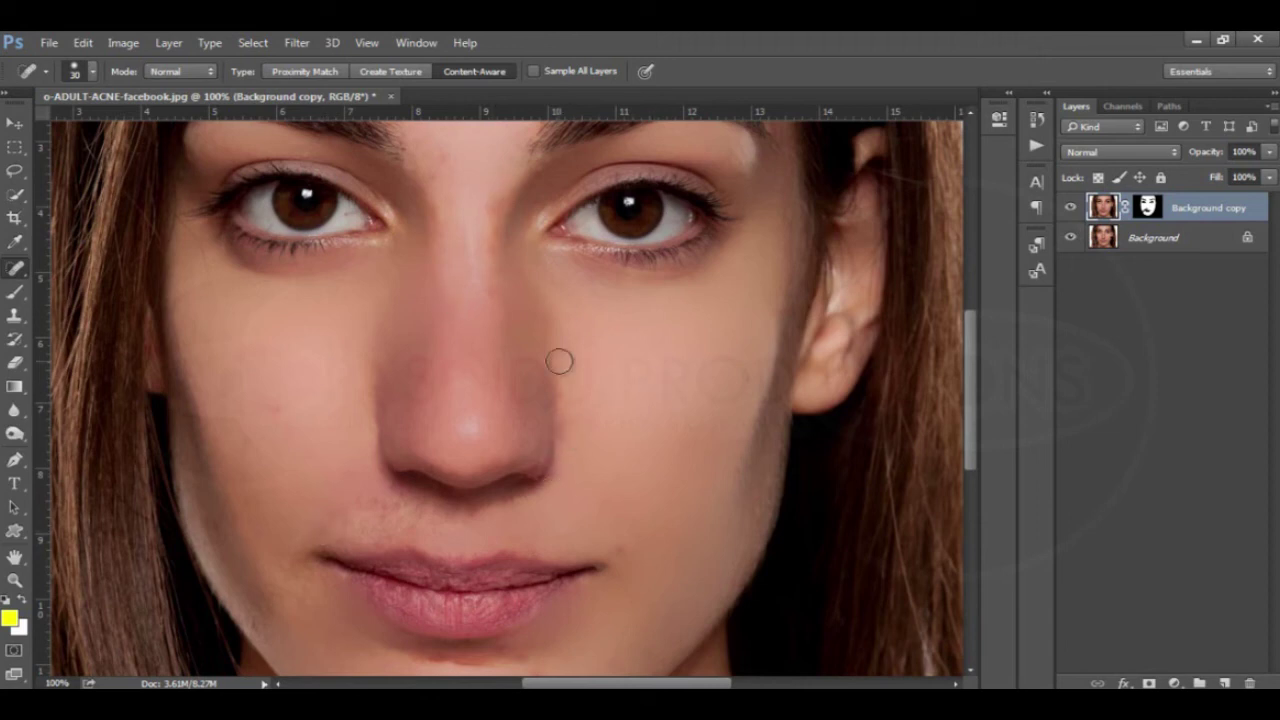
# - Heal the three blemishes on the chin
pyautogui.scroll(-4, 651, 483)
pyautogui.click(389, 491)
pyautogui.click(531, 475)
pyautogui.click(506, 546)
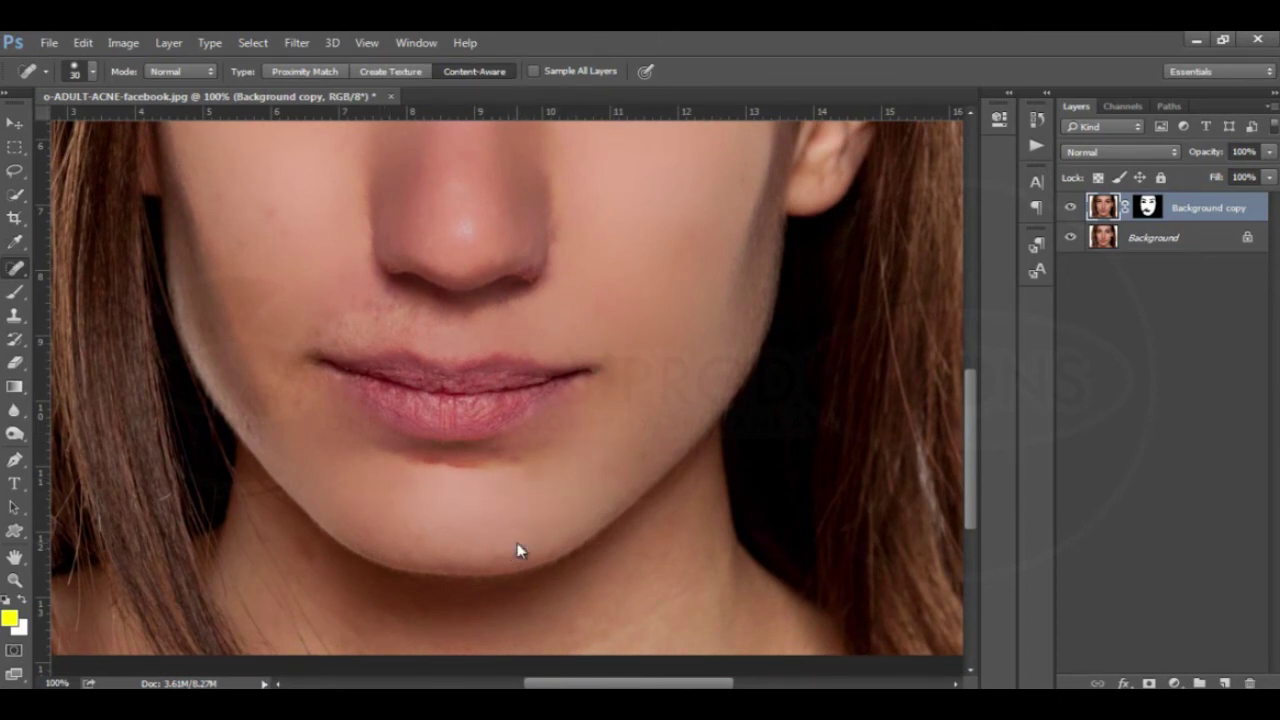
# - Fit the image in the window and heal the spots between the brows
pyautogui.moveTo(683, 277); pyautogui.dragTo(586, 679)
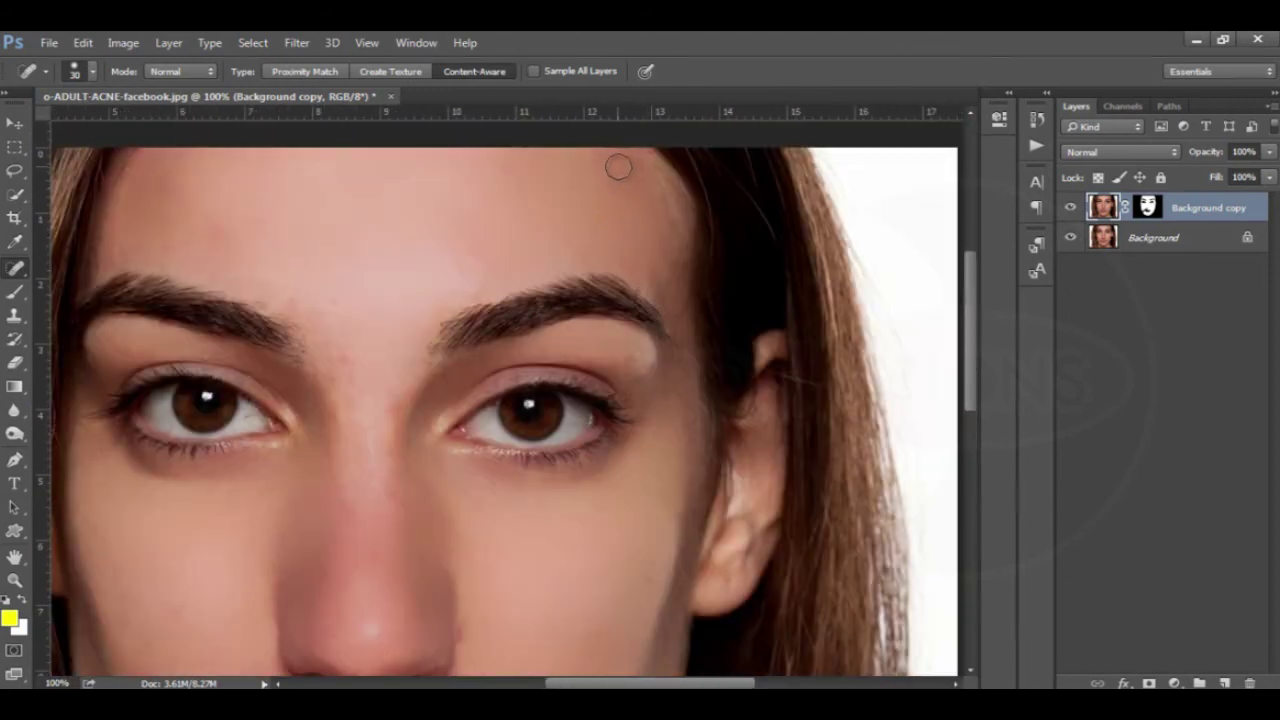
pyautogui.hotkey('ctrl', '0')
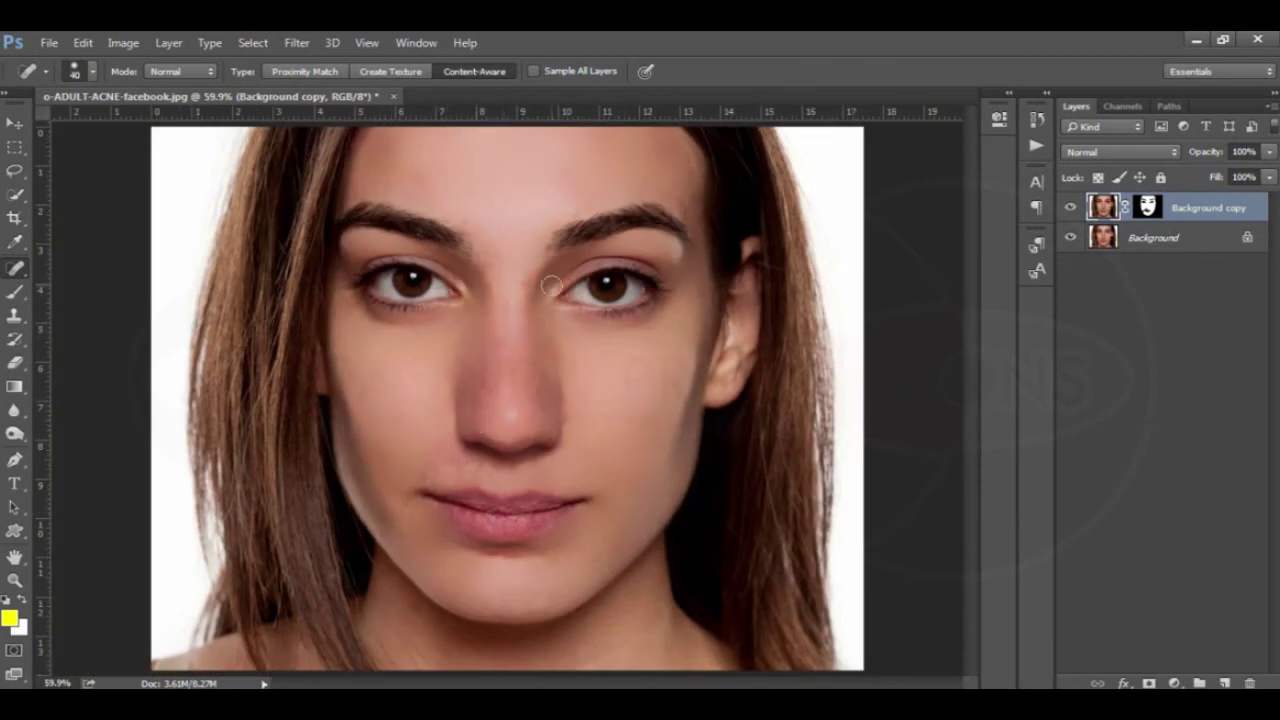
pyautogui.click(500, 264)
pyautogui.moveTo(466, 216); pyautogui.dragTo(480, 210)
pyautogui.click(495, 253)
pyautogui.click(17, 130)
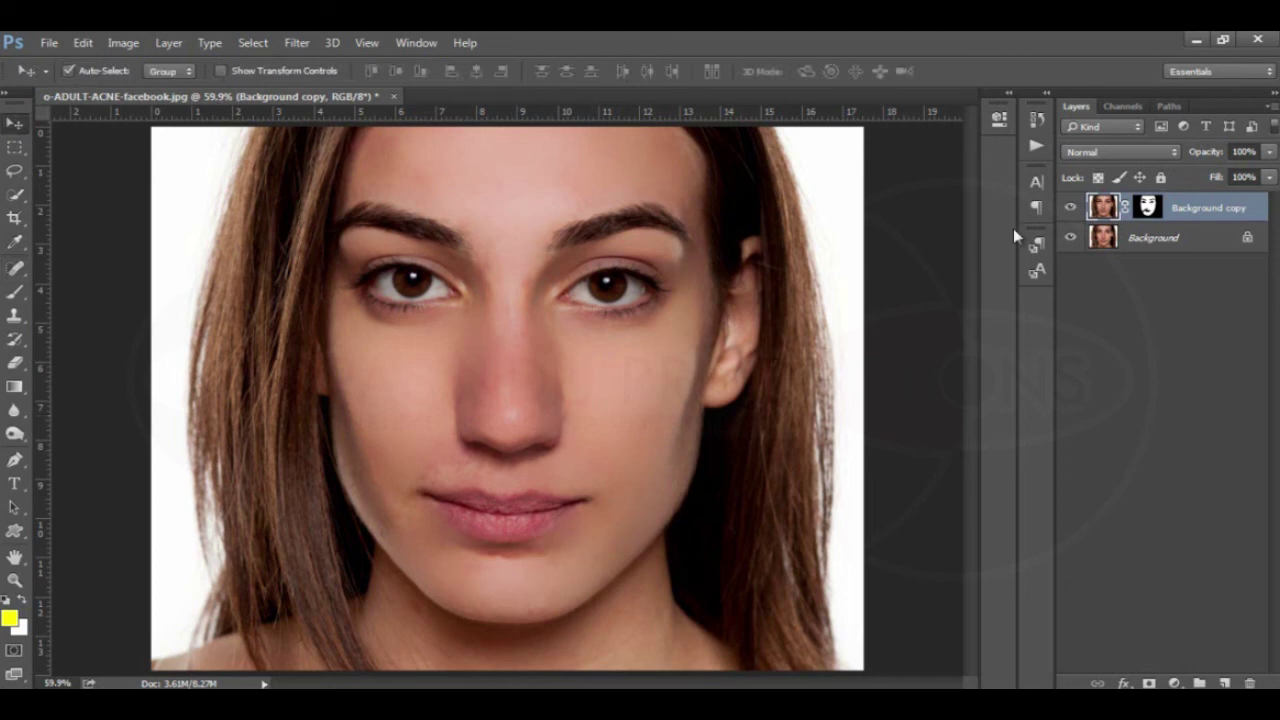
pyautogui.click(1071, 209)
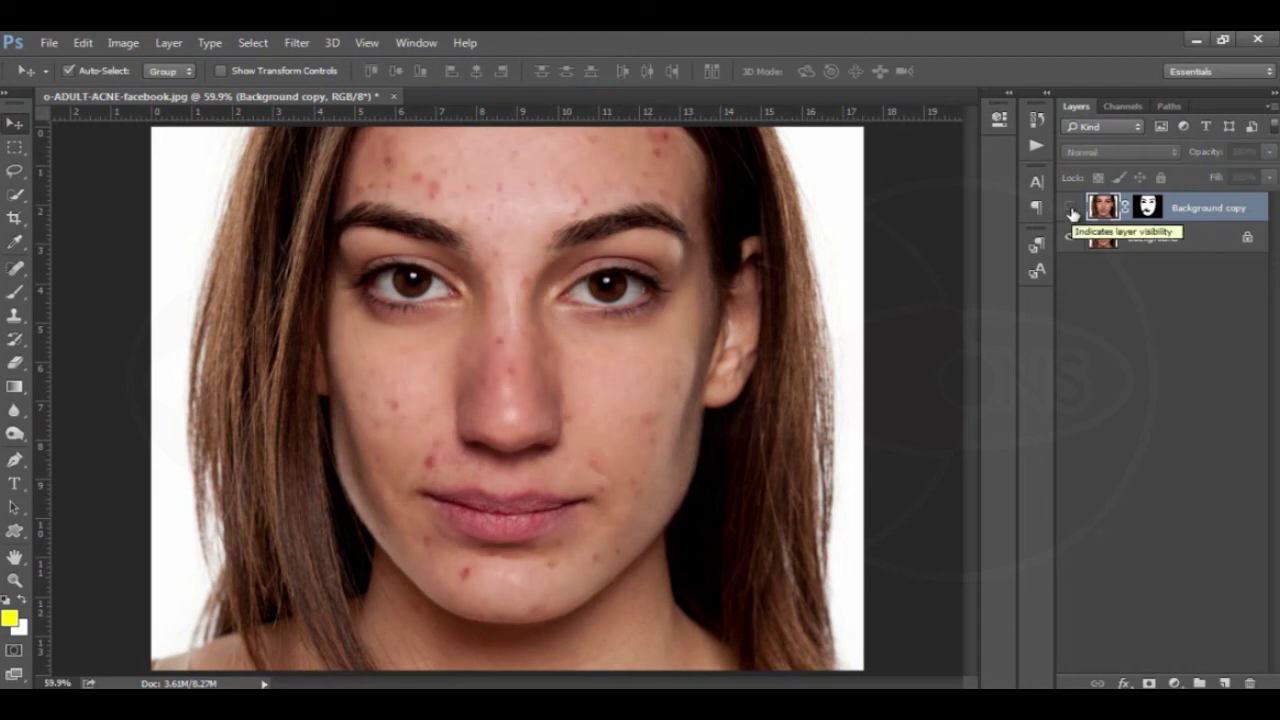
pyautogui.click(1071, 209)
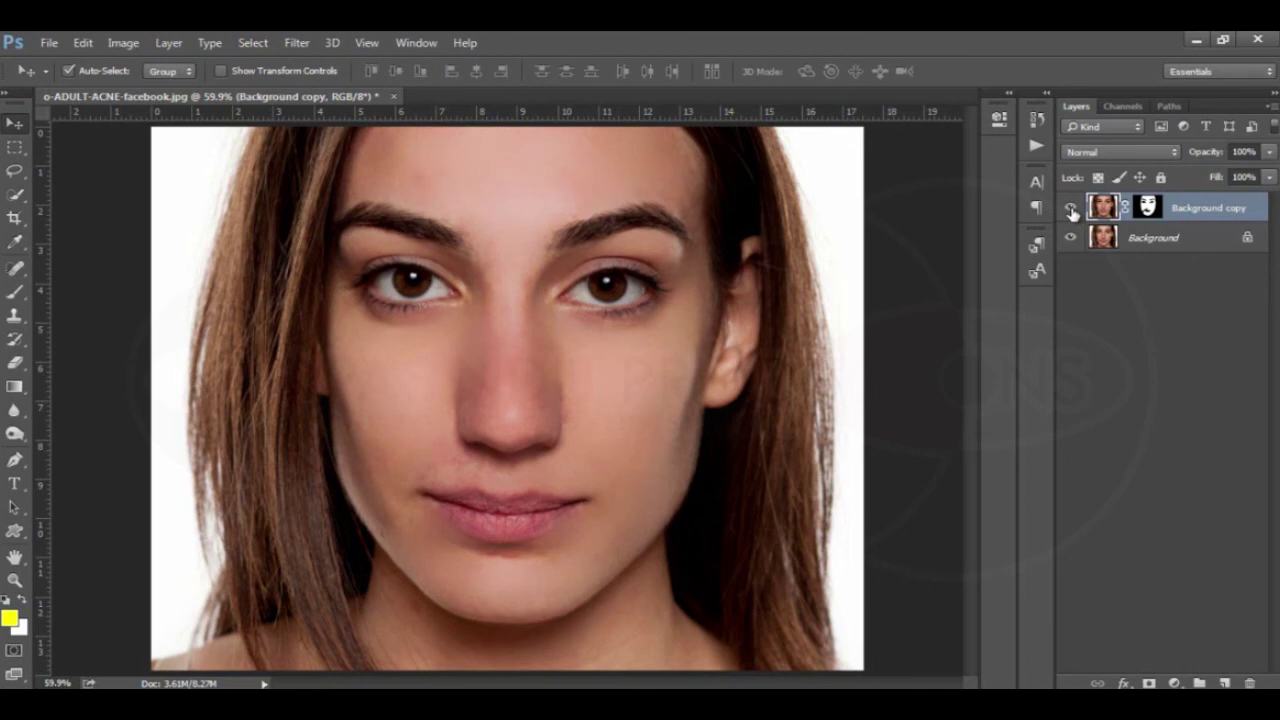